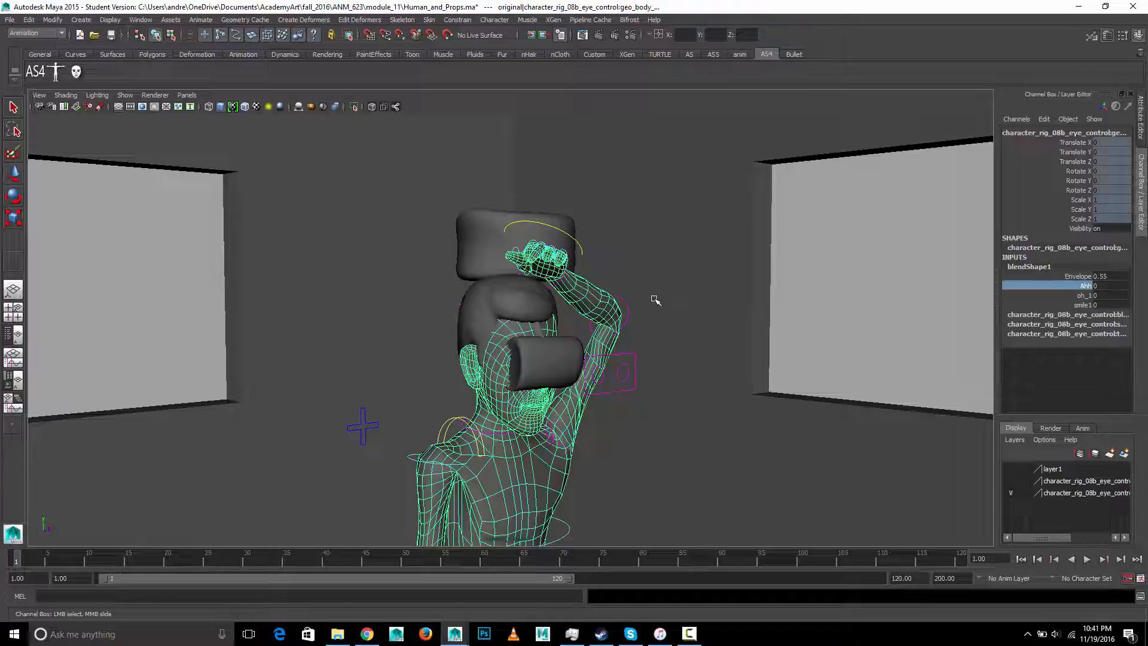
Step: Show the extra characters on layer1 for comparison and hide that layer again
{"action": "left_click", "coordinate": [1011, 470]}
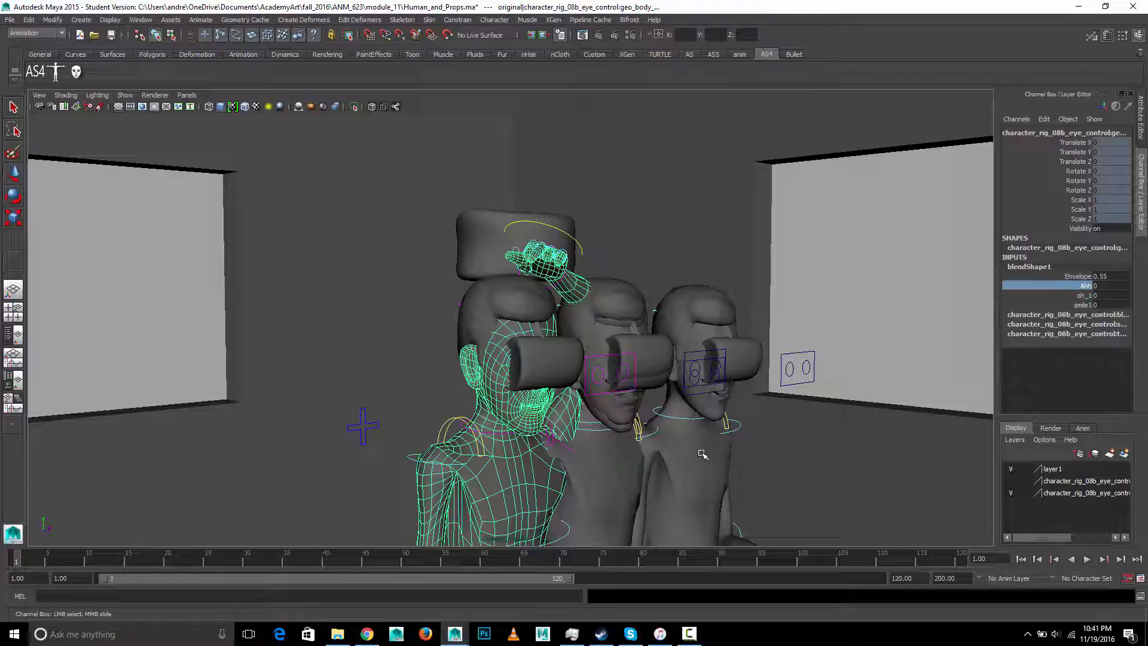
{"action": "left_click", "coordinate": [1006, 469]}
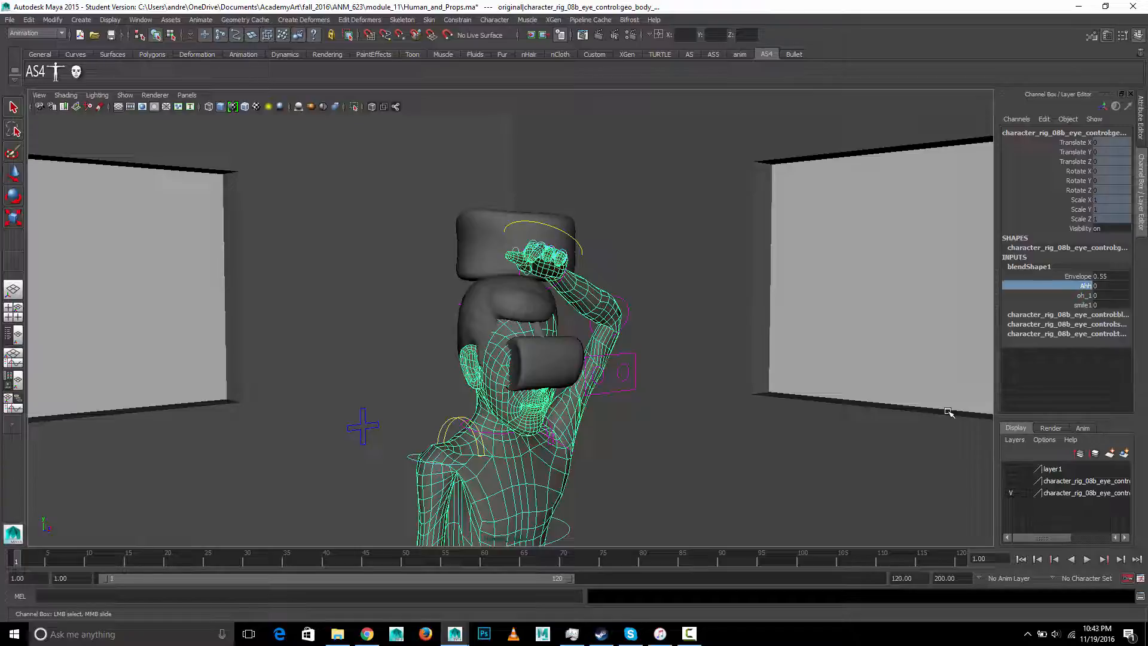
Step: Put the building's outer walls on a new display layer and hide that layer
{"action": "scroll", "coordinate": [312, 375], "scroll_direction": "down", "scroll_amount": 4}
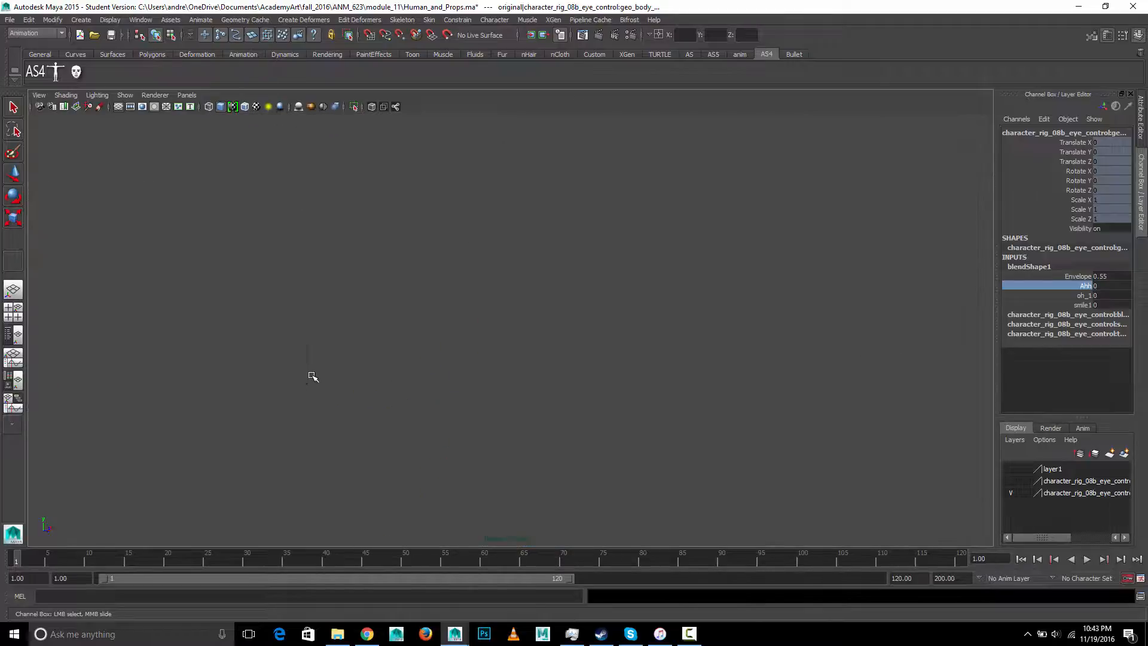
{"action": "scroll", "coordinate": [312, 375], "scroll_direction": "up", "scroll_amount": 10}
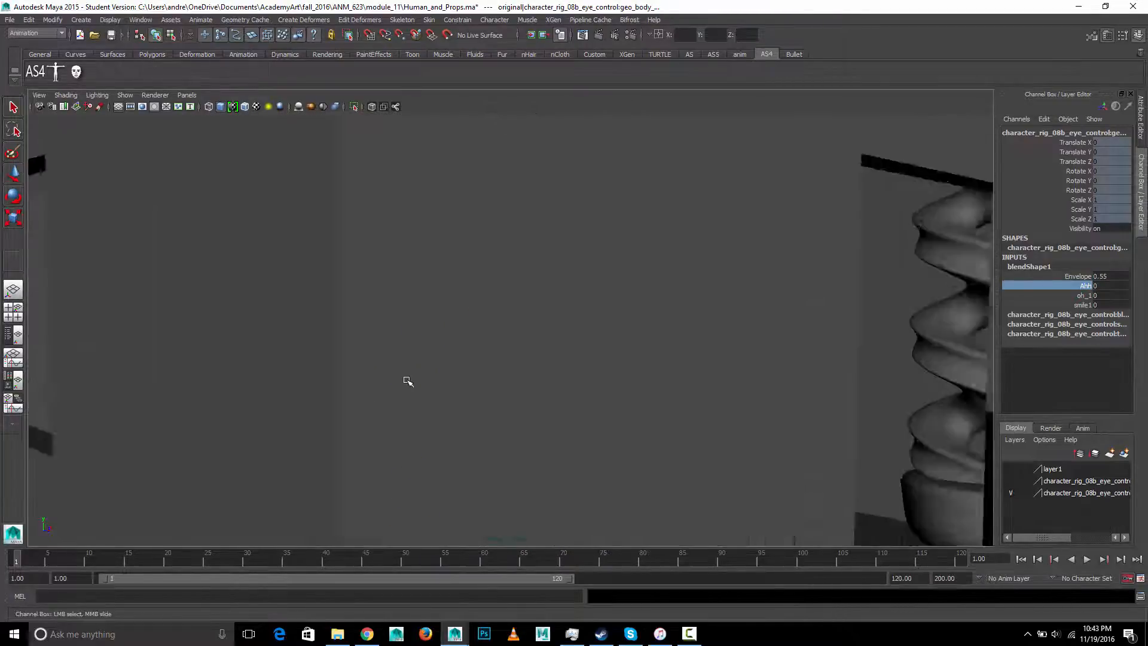
{"action": "key", "text": "a"}
{"action": "left_click", "coordinate": [562, 369]}
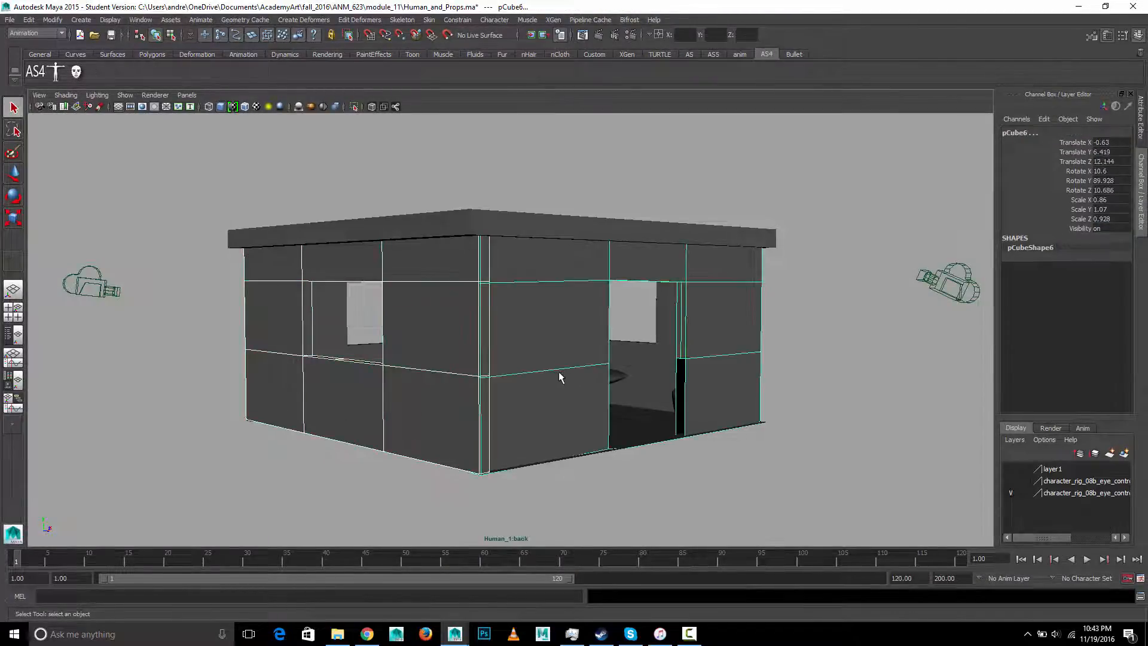
{"action": "left_click", "coordinate": [1124, 454]}
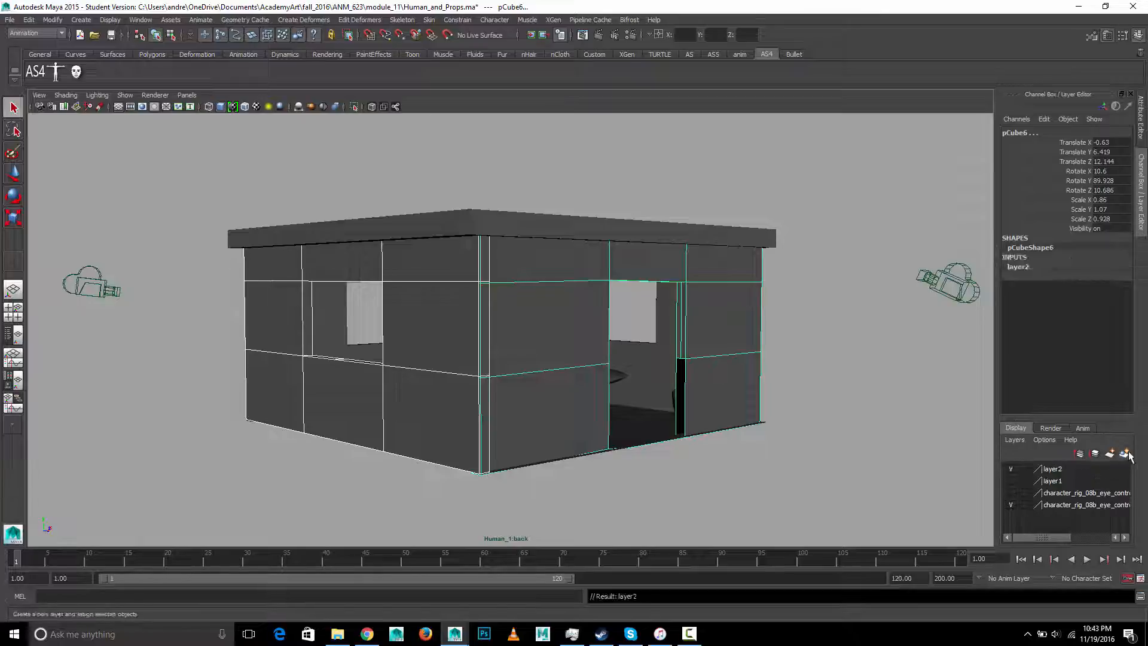
{"action": "left_click", "coordinate": [1010, 469]}
Step: Set the right FK knee control's Translate X, Y and Z to 0
{"action": "scroll", "coordinate": [480, 310], "scroll_direction": "up", "scroll_amount": 5}
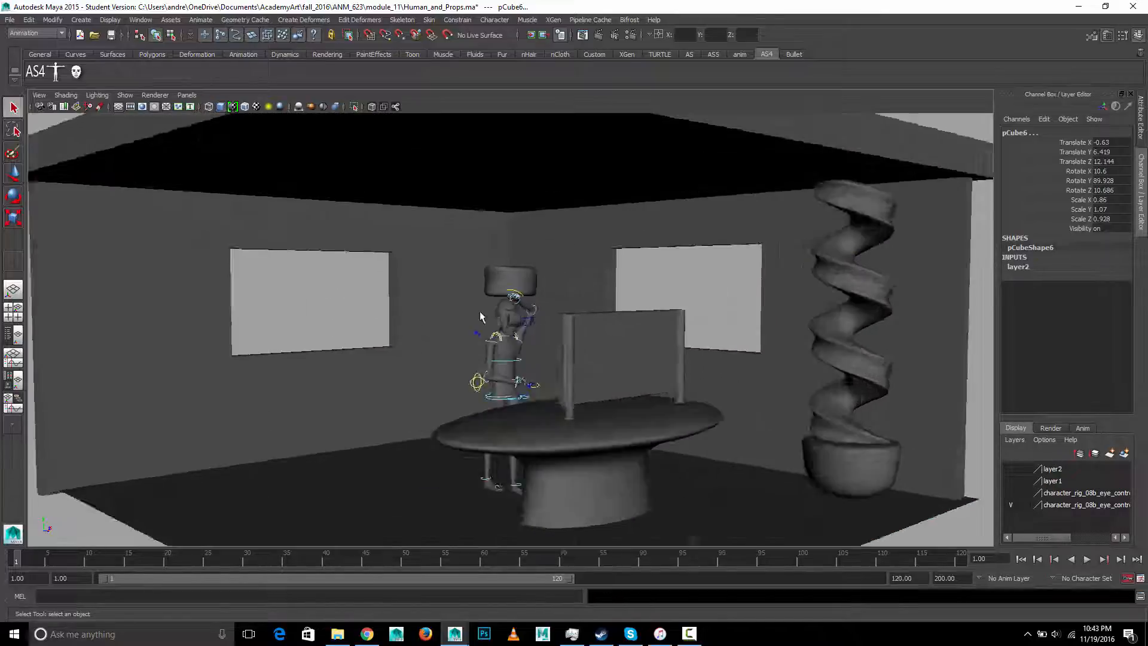
{"action": "right_click_drag", "start_coordinate": [480, 311], "coordinate": [533, 366], "text": "alt"}
{"action": "middle_click_drag", "start_coordinate": [533, 367], "coordinate": [565, 329], "text": "alt"}
{"action": "right_click_drag", "start_coordinate": [696, 421], "coordinate": [873, 404], "text": "alt"}
{"action": "left_click_drag", "start_coordinate": [570, 410], "coordinate": [597, 429], "text": "alt"}
{"action": "middle_click_drag", "start_coordinate": [561, 424], "coordinate": [556, 382], "text": "alt"}
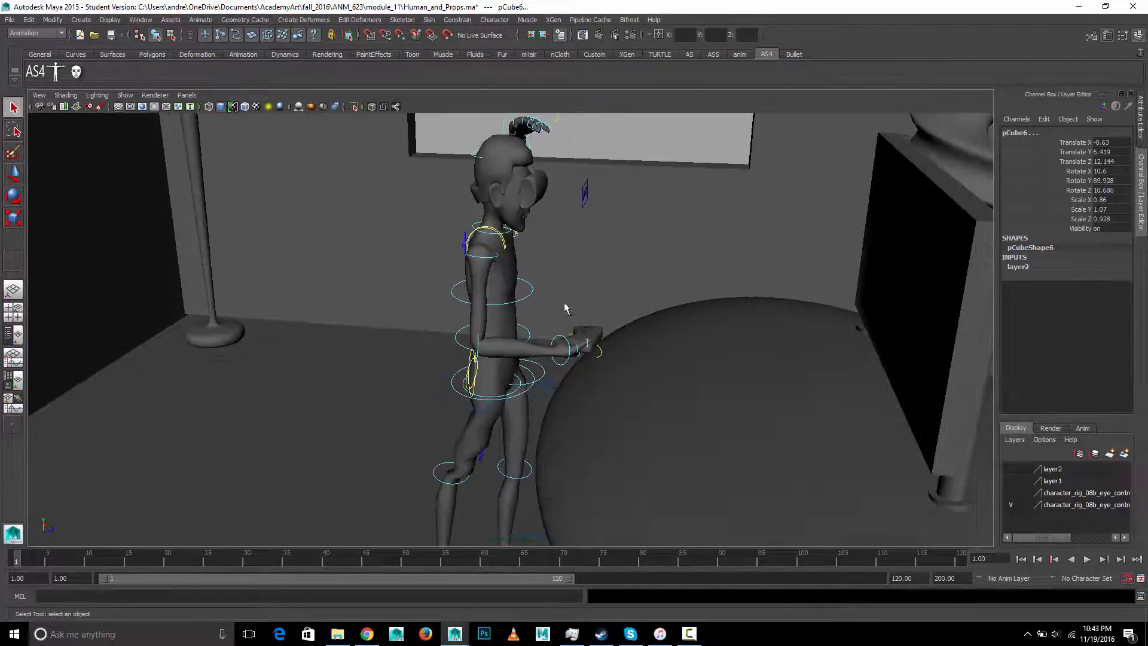
{"action": "left_click", "coordinate": [440, 474]}
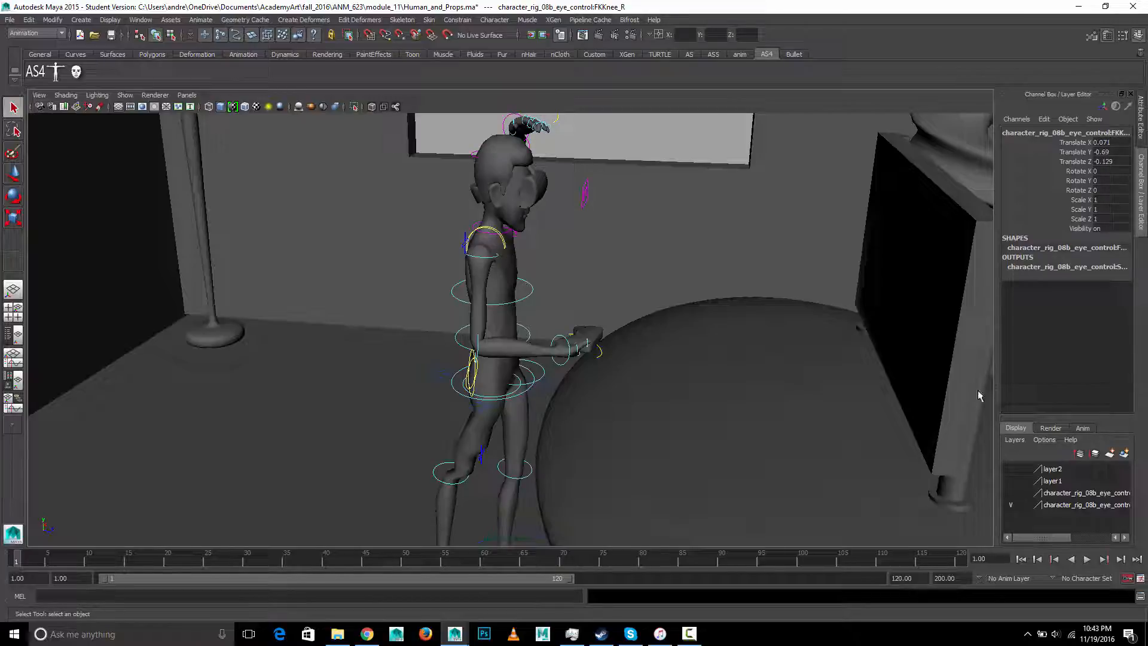
{"action": "left_click_drag", "start_coordinate": [1109, 143], "coordinate": [1121, 168]}
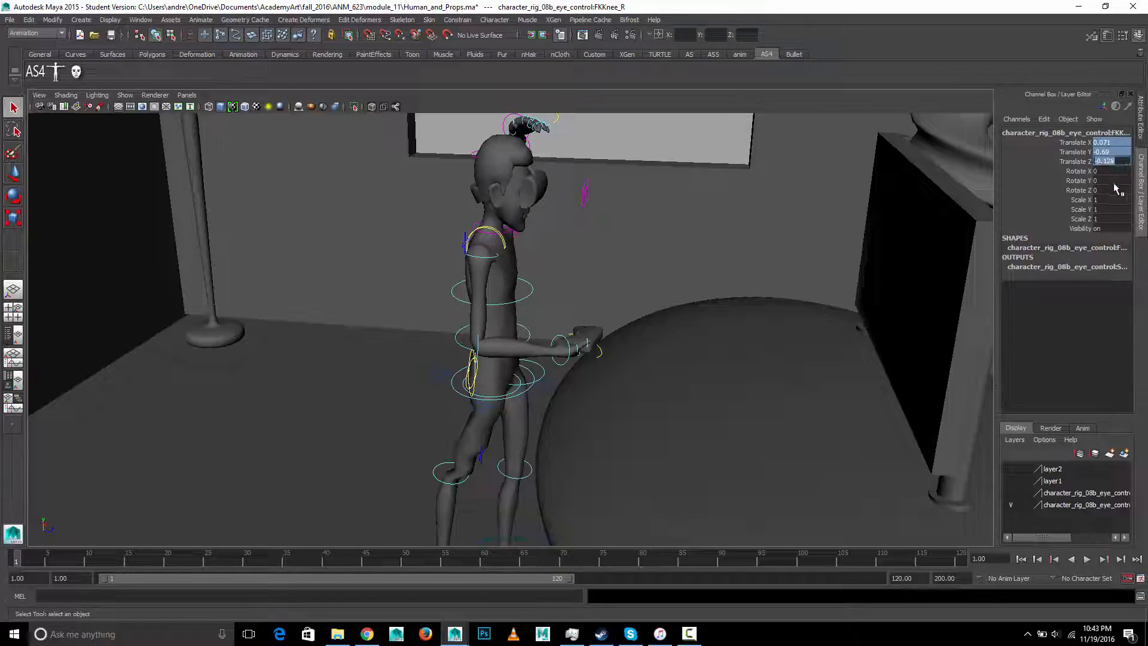
{"action": "type", "text": "0"}
{"action": "key", "text": "Return"}
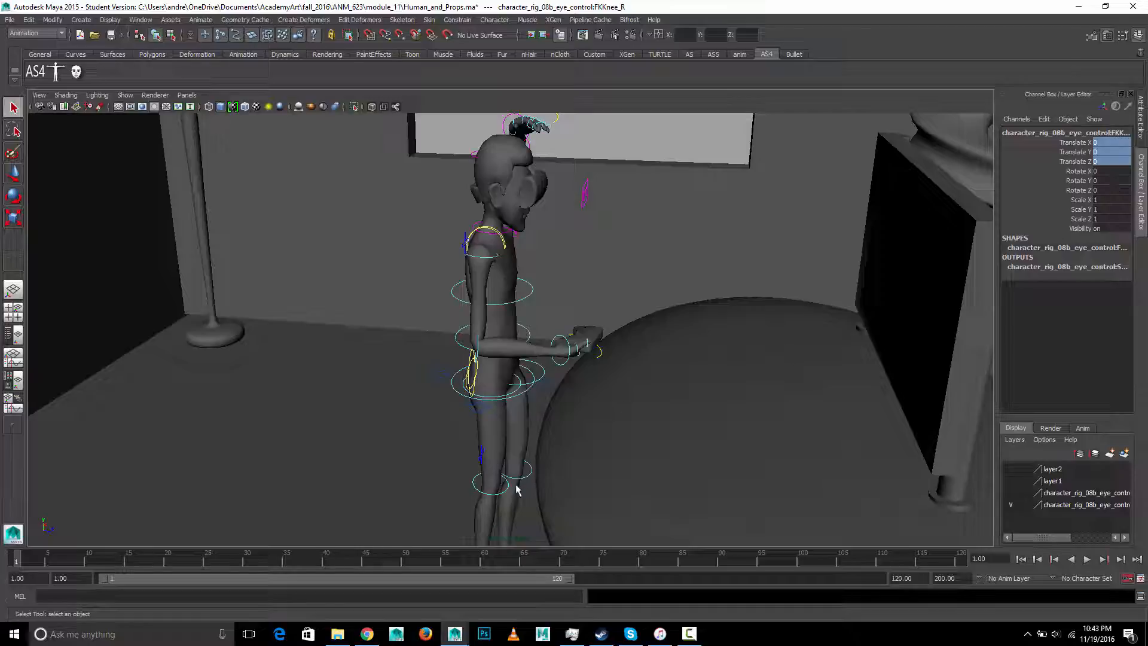
Step: Try setting the left FK shoulder control's Translate X, Y and Z to 0, and undo it
{"action": "middle_click_drag", "start_coordinate": [527, 478], "coordinate": [575, 467], "text": "alt"}
{"action": "left_click_drag", "start_coordinate": [575, 467], "coordinate": [585, 260], "text": "alt"}
{"action": "left_click", "coordinate": [584, 265]}
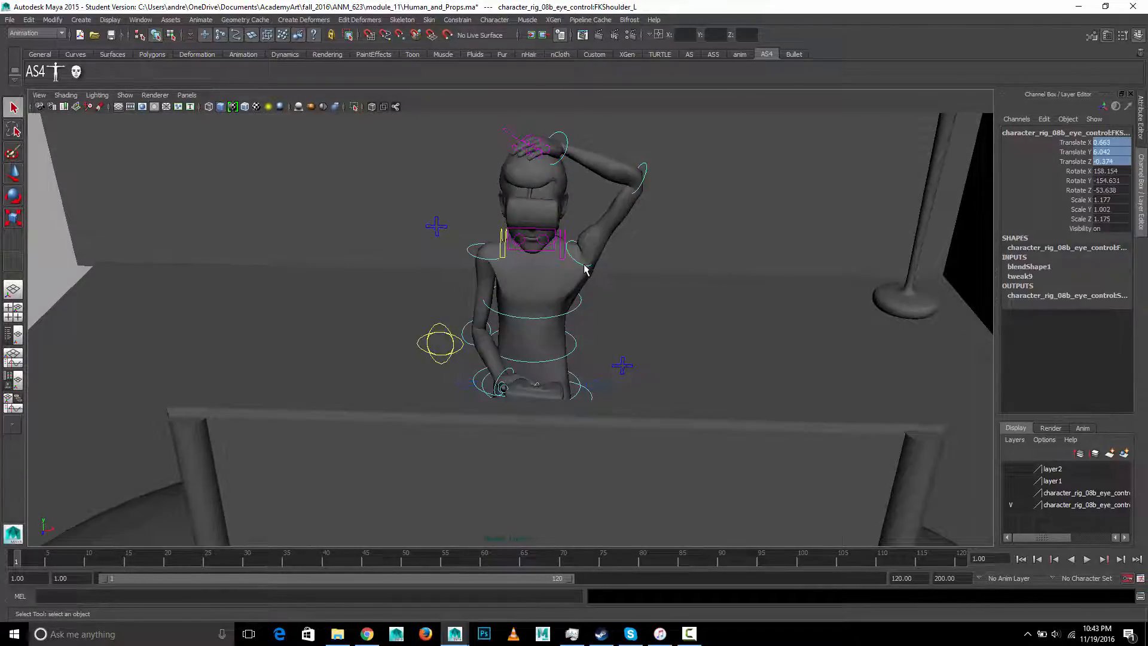
{"action": "double_click", "coordinate": [1115, 162]}
{"action": "type", "text": "0"}
{"action": "key", "text": "Return"}
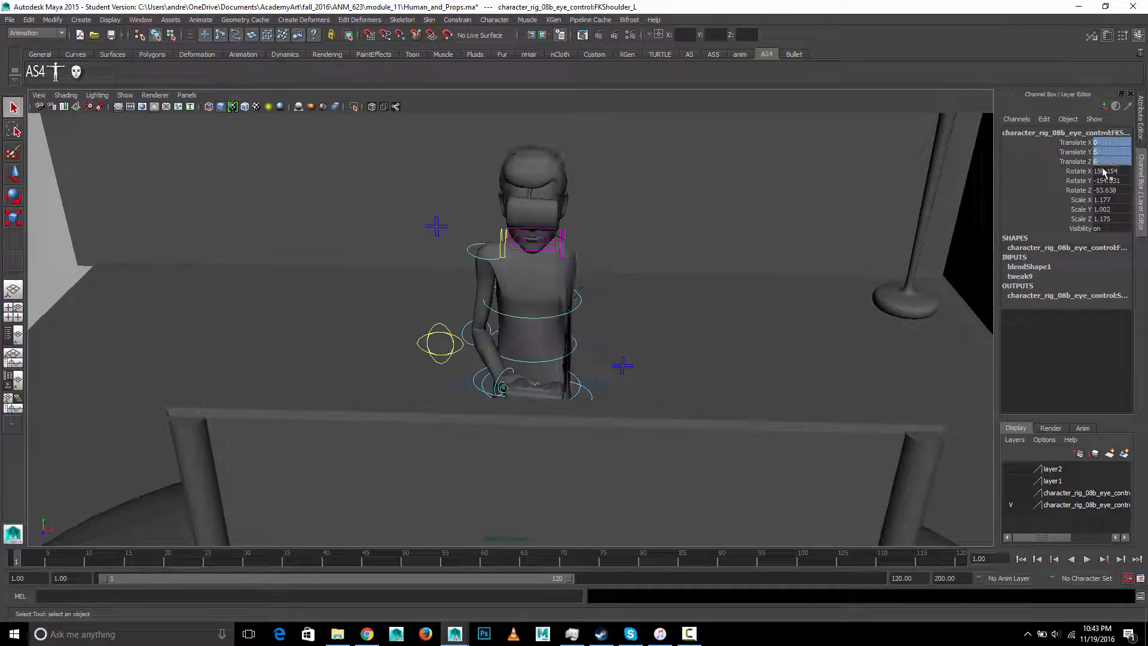
{"action": "key", "text": "ctrl+z"}
Step: Set the left FK shoulder control's Rotate X, Y and Z to 0 and its Scale X, Y and Z to 1
{"action": "middle_click_drag", "start_coordinate": [649, 230], "coordinate": [707, 162], "text": "alt"}
{"action": "left_click_drag", "start_coordinate": [1095, 171], "coordinate": [1104, 191]}
{"action": "type", "text": "0"}
{"action": "key", "text": "Return"}
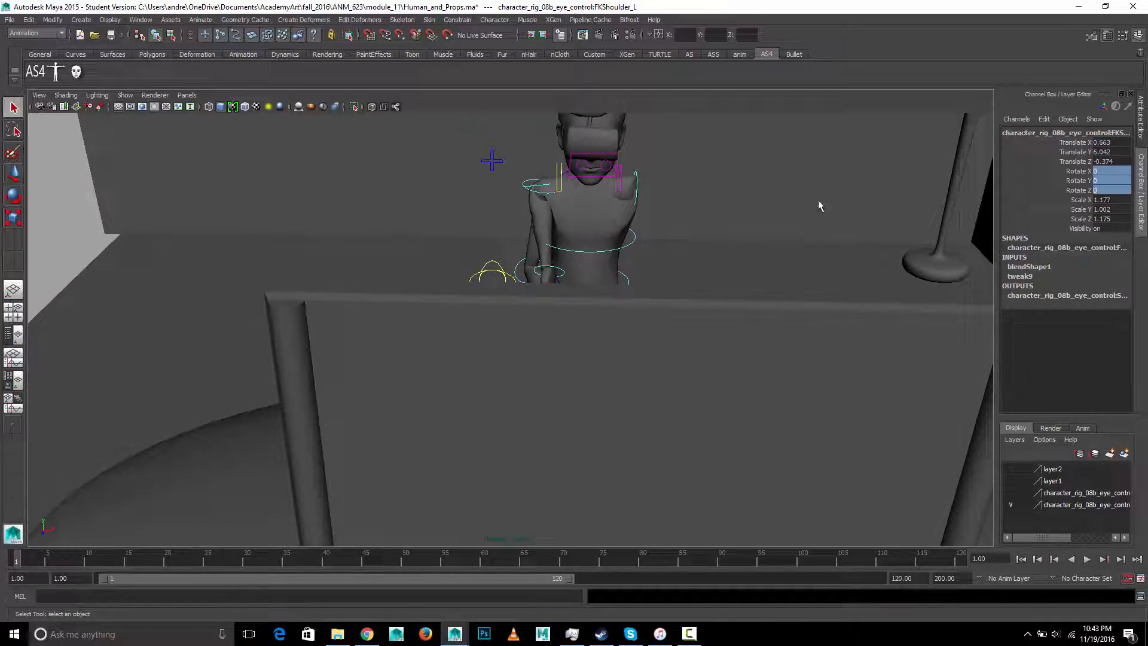
{"action": "left_click_drag", "start_coordinate": [1111, 200], "coordinate": [1114, 219]}
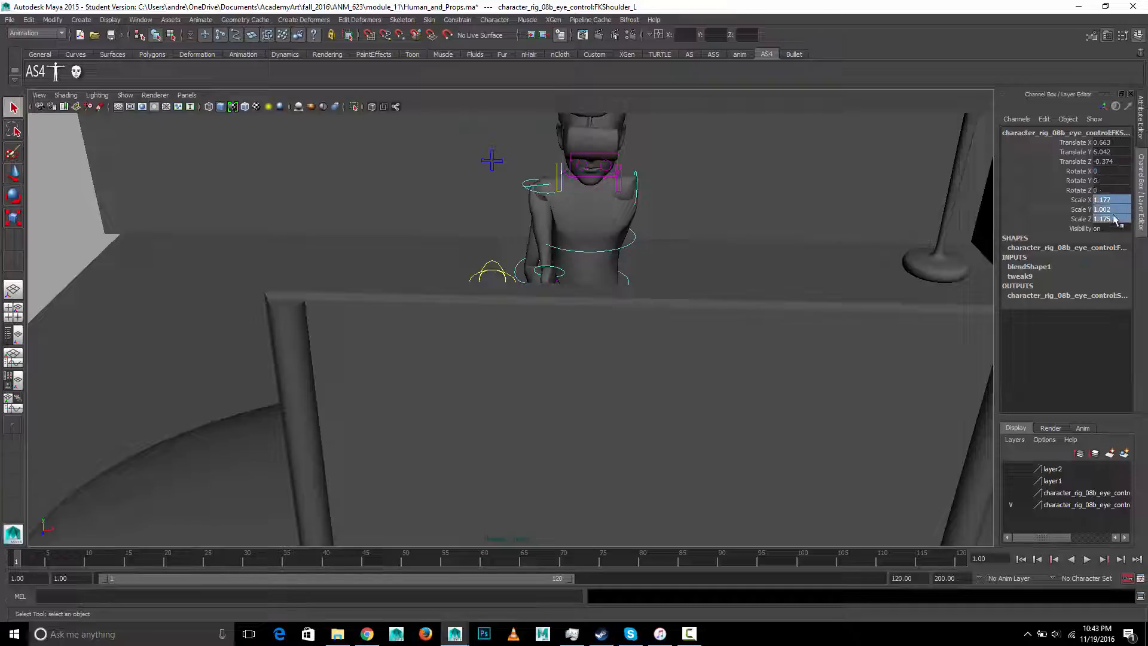
{"action": "type", "text": "1"}
{"action": "key", "text": "Return"}
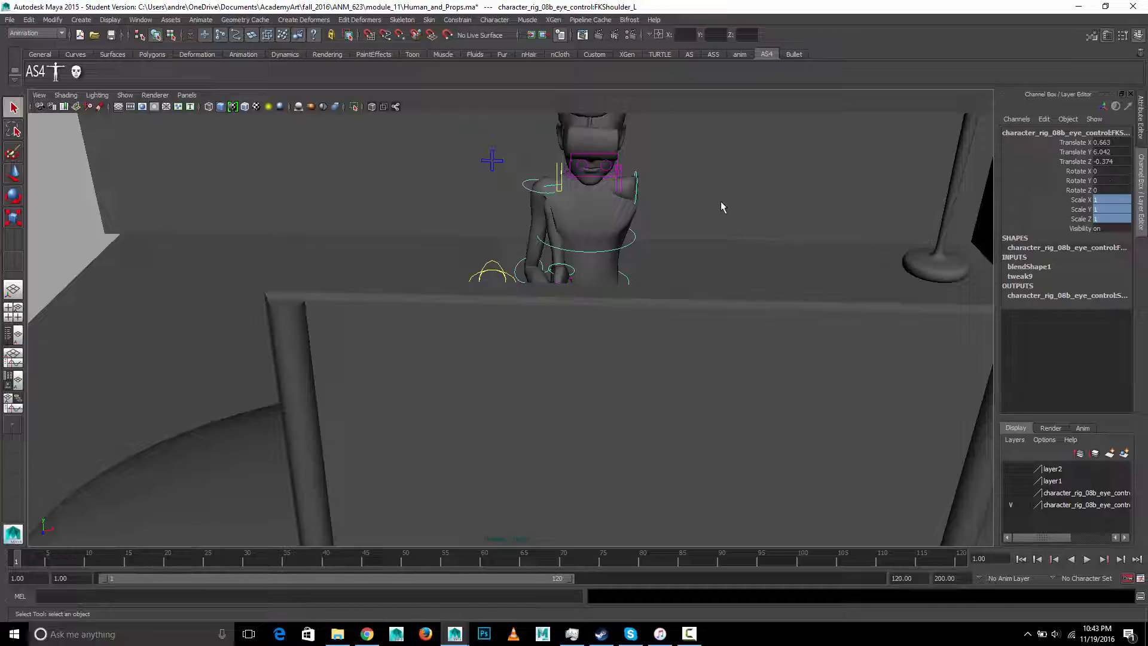
Step: Try moving the left shoulder control, and undo the shoulder edits and the right knee translation reset
{"action": "key", "text": "w"}
{"action": "left_click_drag", "start_coordinate": [693, 189], "coordinate": [906, 189]}
{"action": "key", "text": "ctrl+z"}
{"action": "key", "text": "ctrl+z"}
{"action": "key", "text": "ctrl+z"}
{"action": "key", "text": "ctrl+z"}
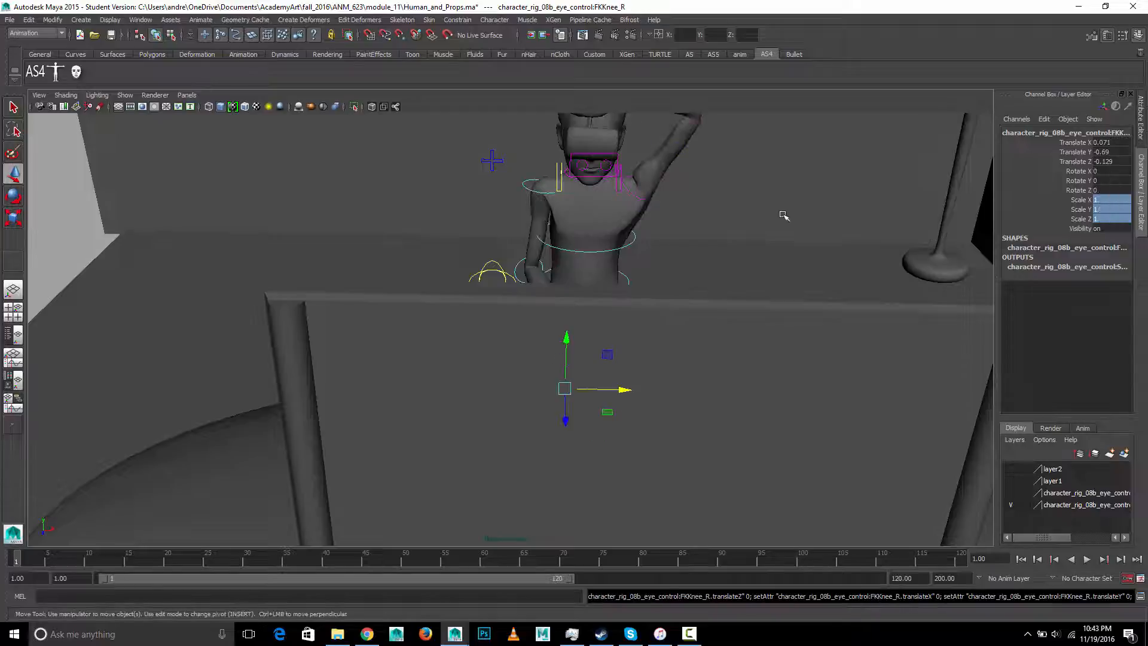
Step: Set the left FK ankle control's Translate X, Y and Z to 0
{"action": "scroll", "coordinate": [726, 222], "scroll_direction": "down", "scroll_amount": 4}
{"action": "left_click_drag", "start_coordinate": [603, 281], "coordinate": [671, 251], "text": "alt"}
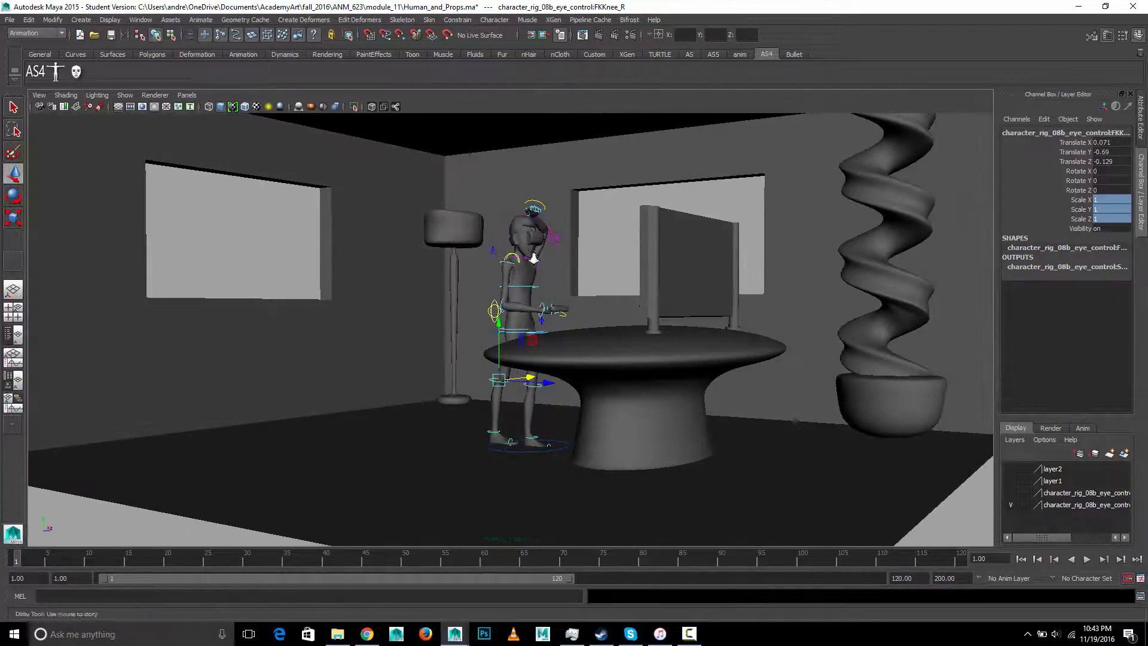
{"action": "right_click_drag", "start_coordinate": [533, 254], "coordinate": [843, 247], "text": "alt"}
{"action": "middle_click_drag", "start_coordinate": [449, 534], "coordinate": [454, 477], "text": "alt"}
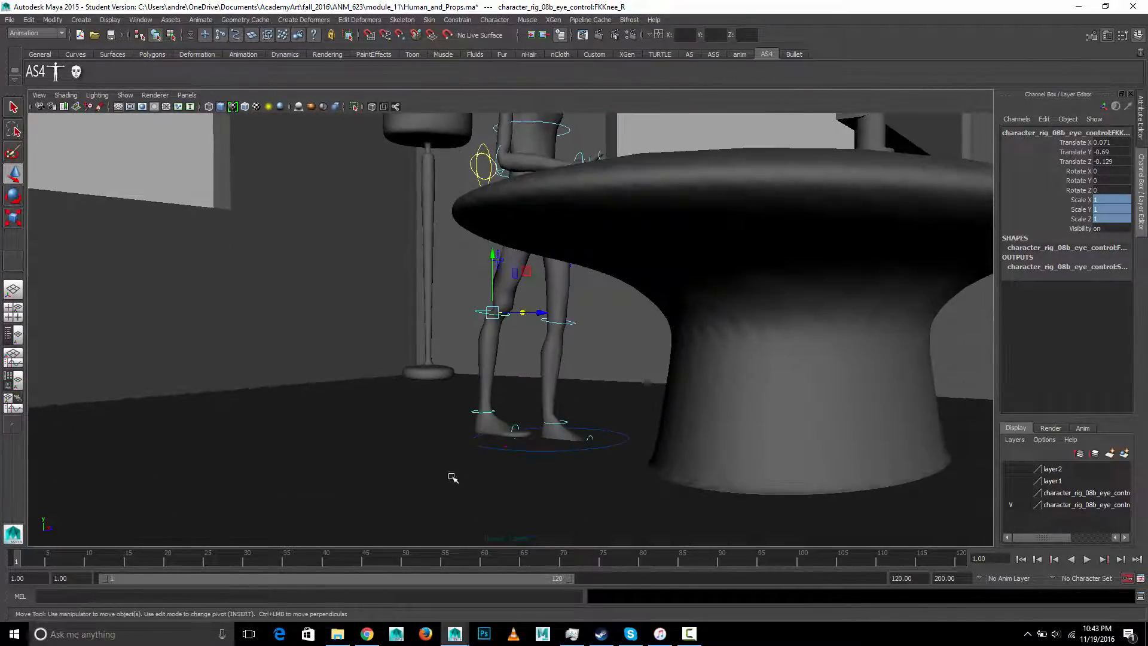
{"action": "left_click", "coordinate": [574, 322]}
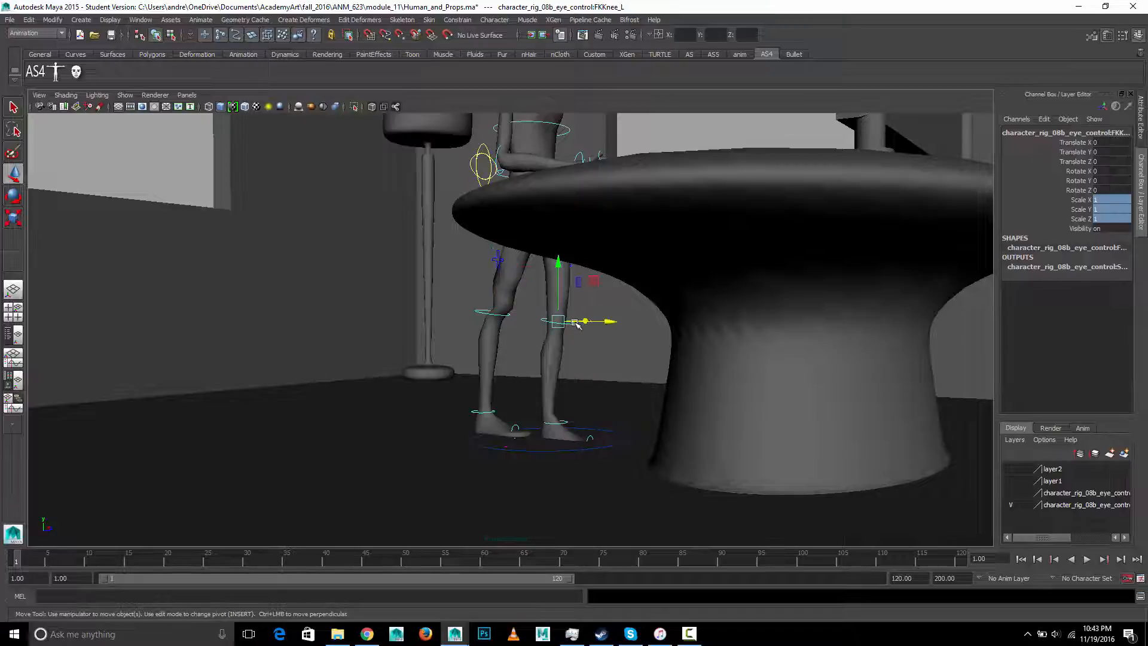
{"action": "left_click", "coordinate": [571, 425]}
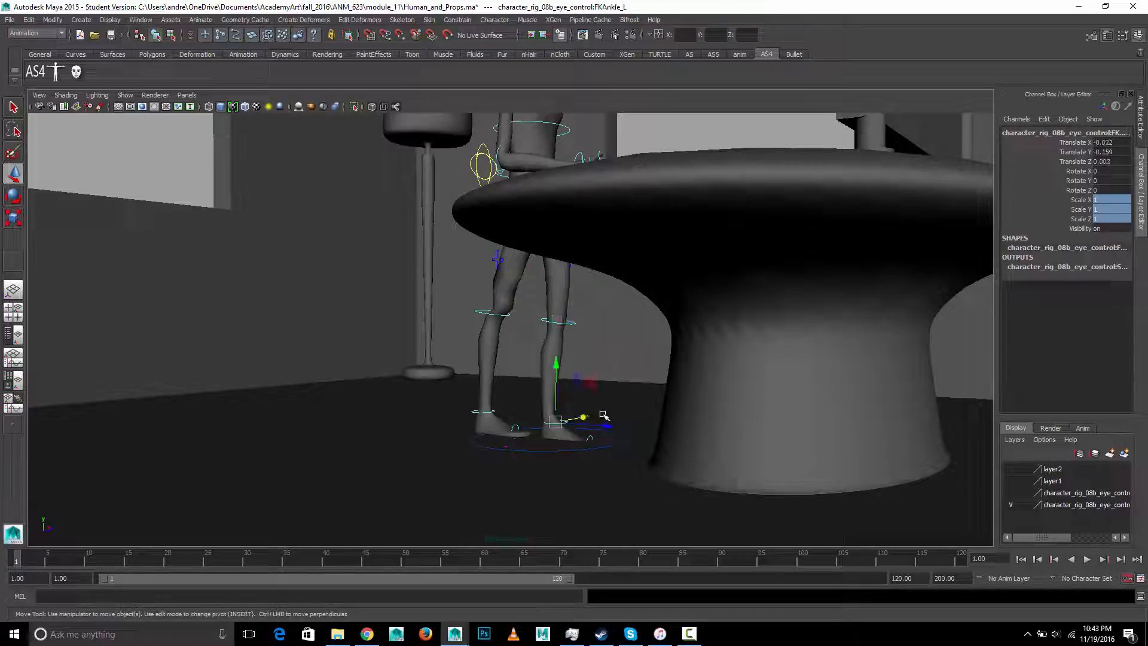
{"action": "left_click_drag", "start_coordinate": [1106, 142], "coordinate": [1110, 166]}
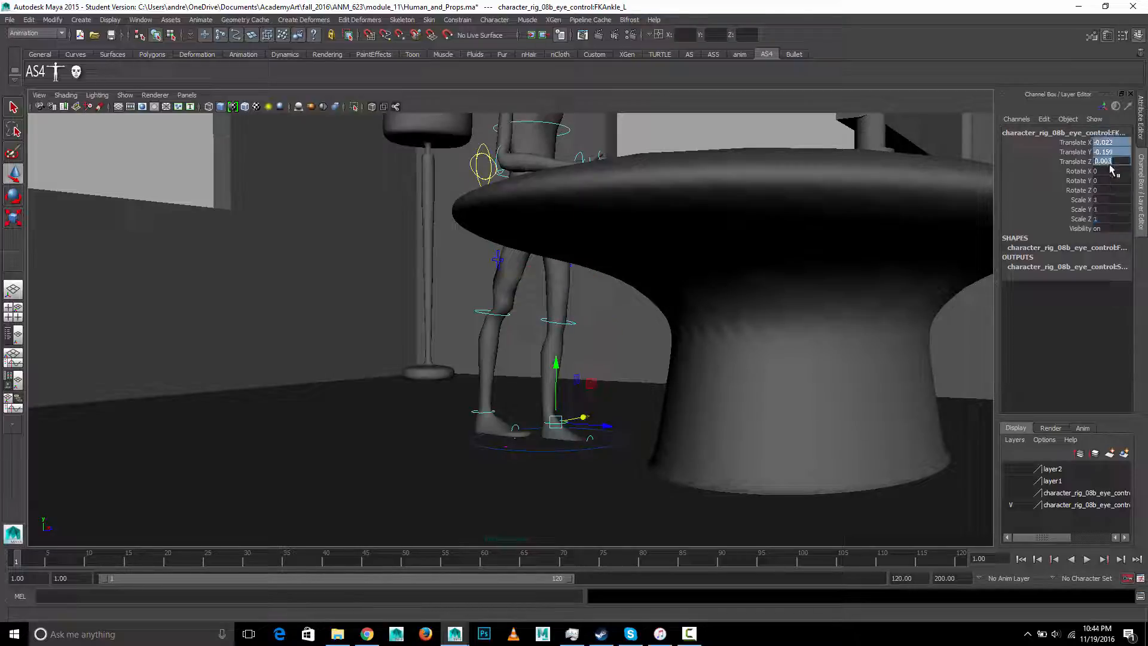
{"action": "type", "text": "0"}
{"action": "key", "text": "Return"}
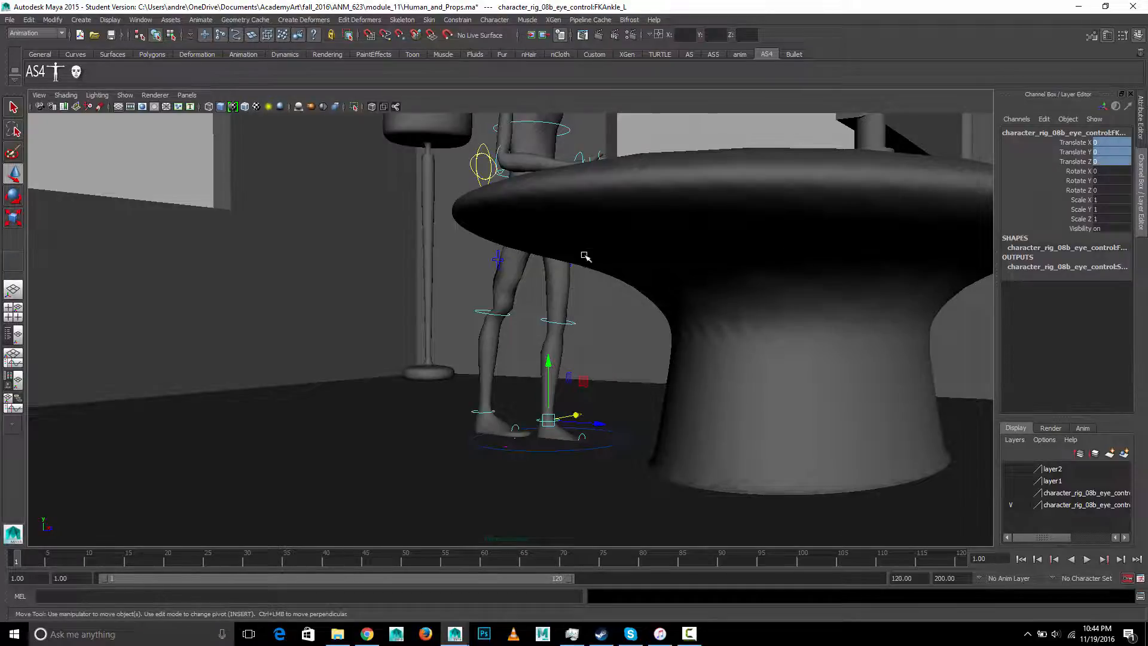
Step: Reset the right FK knee control's position with Translate X, Y and Z at 0
{"action": "middle_click_drag", "start_coordinate": [588, 257], "coordinate": [618, 315], "text": "alt"}
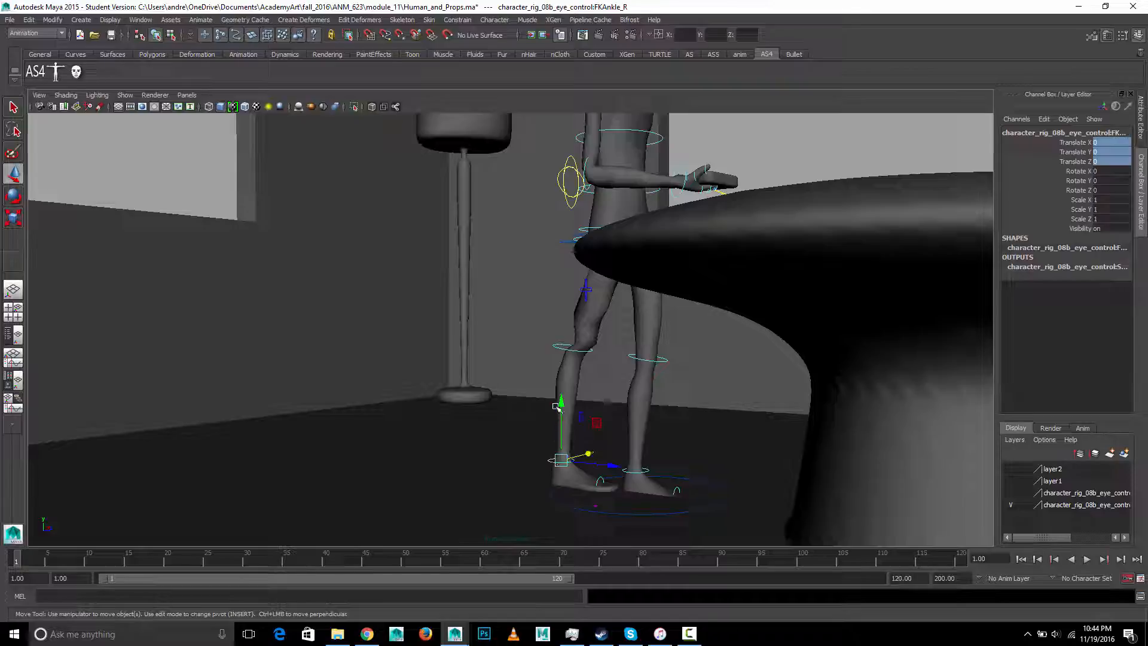
{"action": "left_click", "coordinate": [559, 346]}
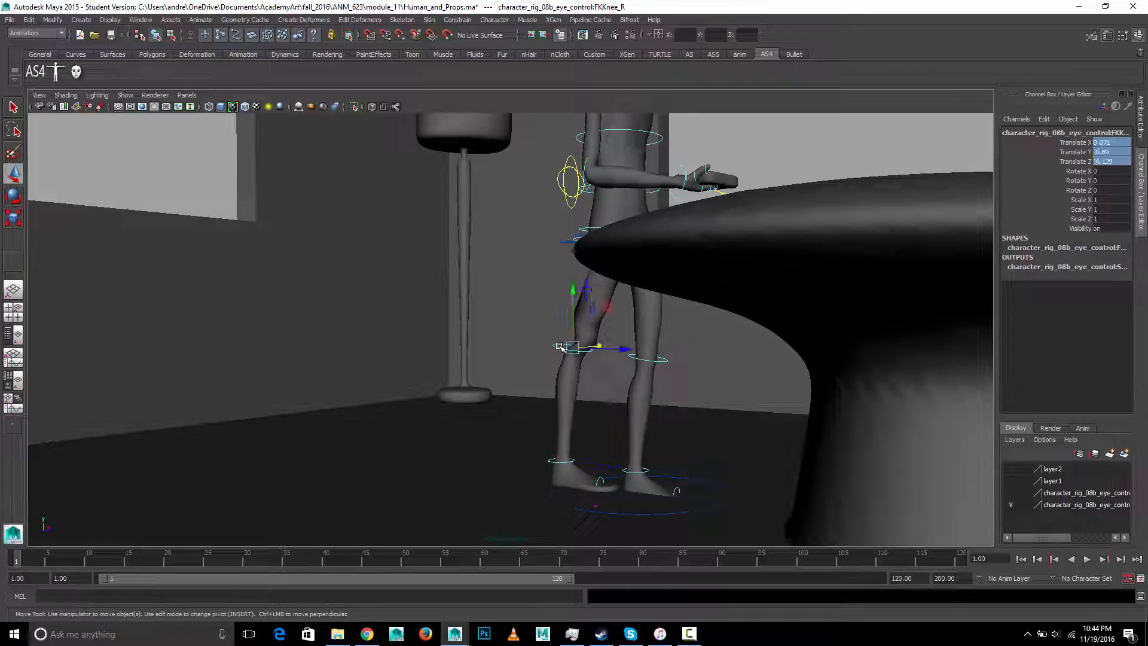
{"action": "left_click", "coordinate": [1112, 162]}
{"action": "type", "text": "0"}
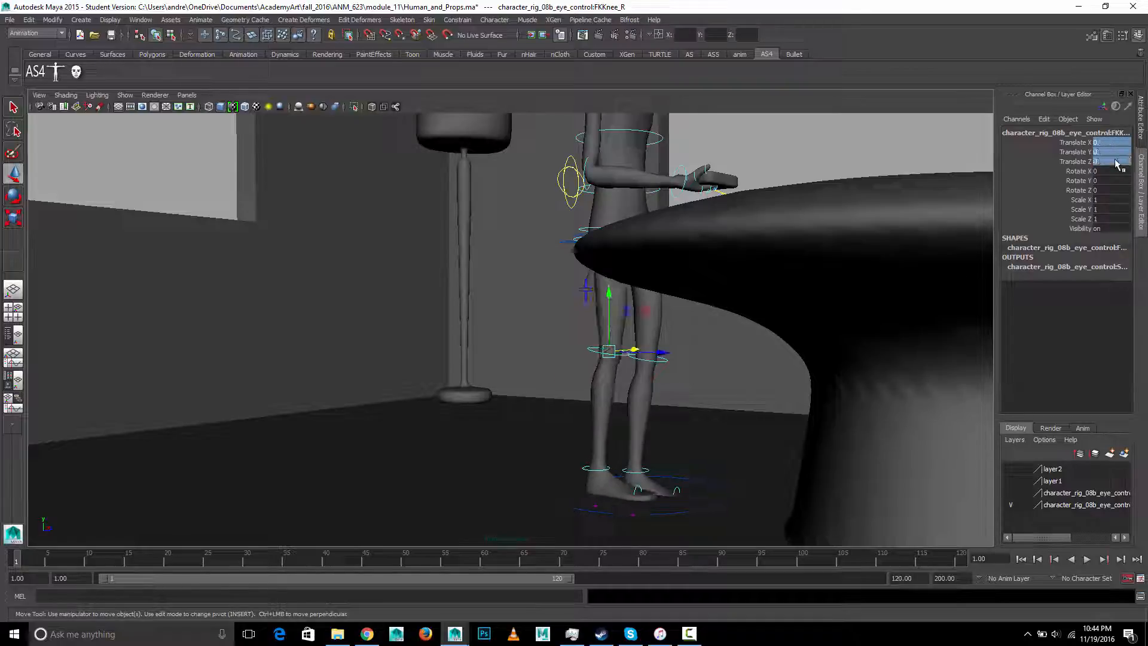
{"action": "key", "text": "Return"}
Step: Switch both legs from FK to IK through the FKIKBlend attribute of the two leg switch controls
{"action": "mouse_move", "coordinate": [326, 441]}
{"action": "left_mouse_down", "text": "alt"}
{"action": "mouse_move", "coordinate": [330, 423]}
{"action": "mouse_move", "coordinate": [323, 430]}
{"action": "left_mouse_up", "text": "alt"}
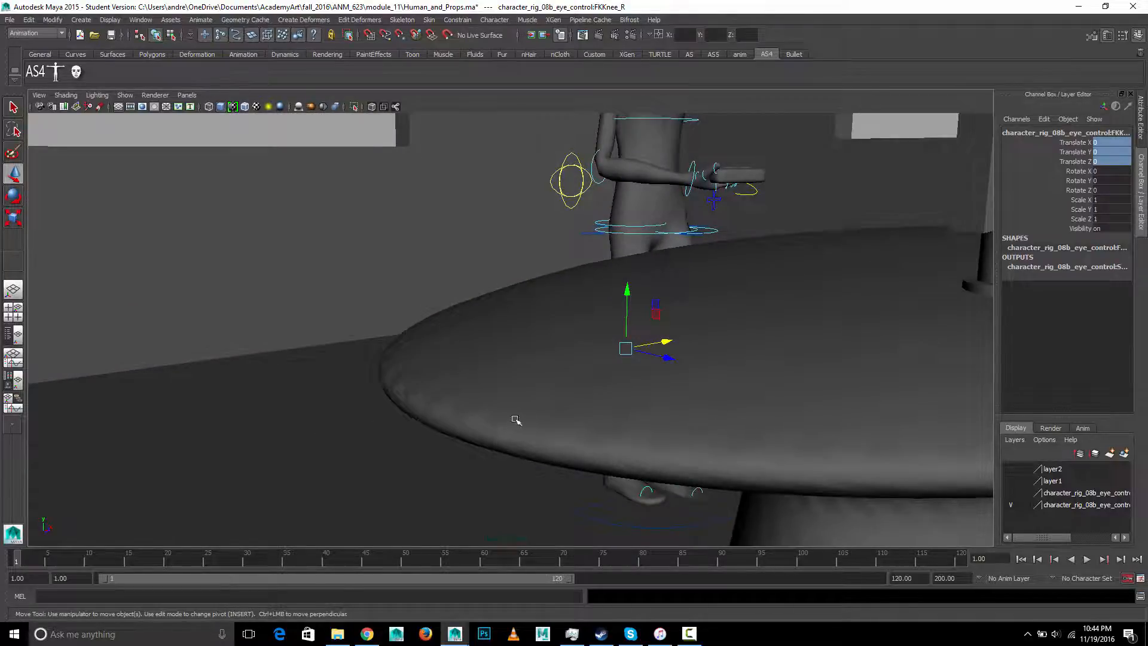
{"action": "left_click_drag", "start_coordinate": [513, 417], "coordinate": [372, 413], "text": "alt"}
{"action": "left_click_drag", "start_coordinate": [716, 353], "coordinate": [718, 366], "text": "alt"}
{"action": "middle_click_drag", "start_coordinate": [698, 393], "coordinate": [678, 535], "text": "alt"}
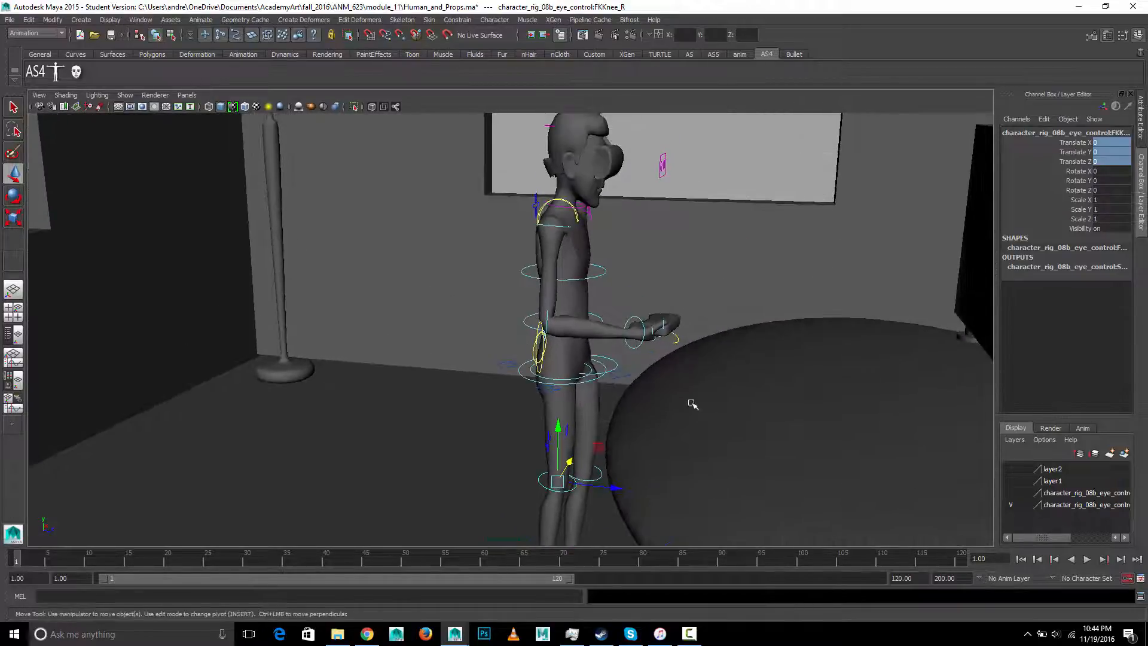
{"action": "mouse_move", "coordinate": [692, 404]}
{"action": "left_mouse_down", "text": "alt"}
{"action": "mouse_move", "coordinate": [684, 399]}
{"action": "mouse_move", "coordinate": [683, 427]}
{"action": "mouse_move", "coordinate": [666, 331]}
{"action": "mouse_move", "coordinate": [684, 335]}
{"action": "mouse_move", "coordinate": [653, 353]}
{"action": "left_mouse_up", "text": "alt"}
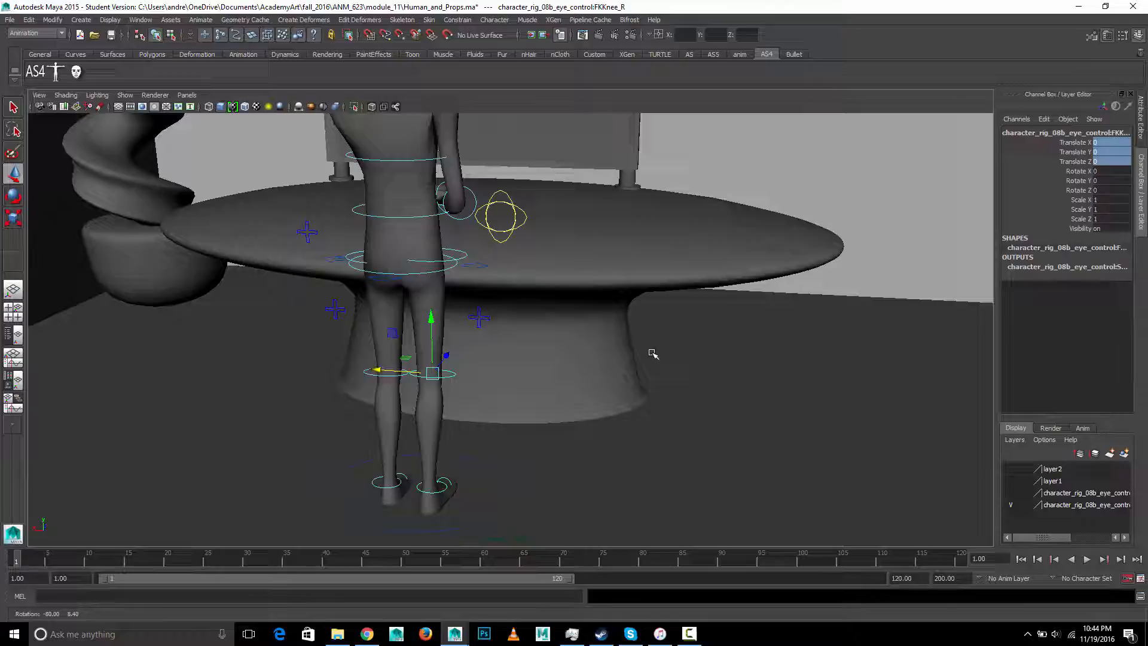
{"action": "left_click", "coordinate": [479, 317]}
{"action": "left_click", "coordinate": [333, 313]}
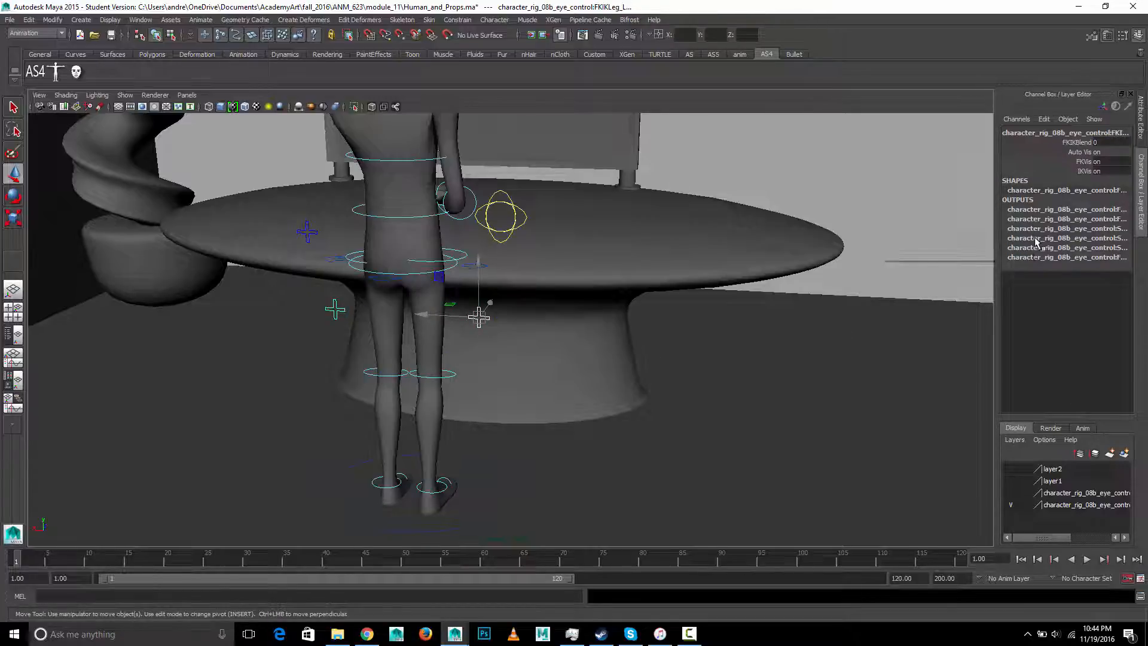
{"action": "left_click", "coordinate": [1077, 143]}
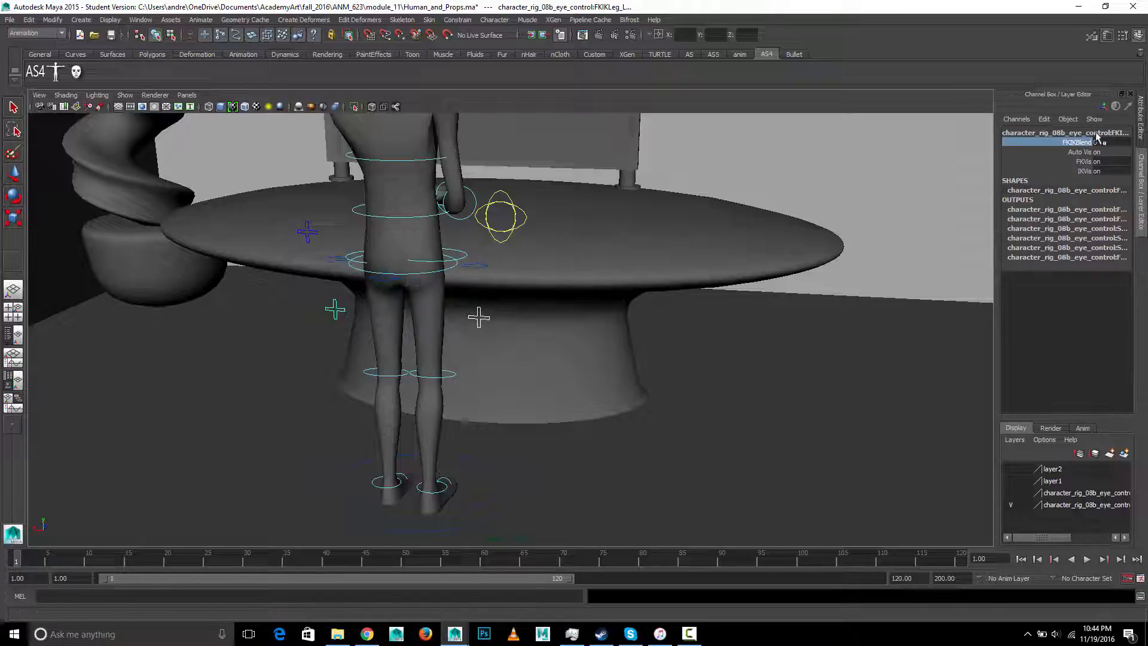
{"action": "double_click", "coordinate": [1098, 142]}
{"action": "key", "text": "Return"}
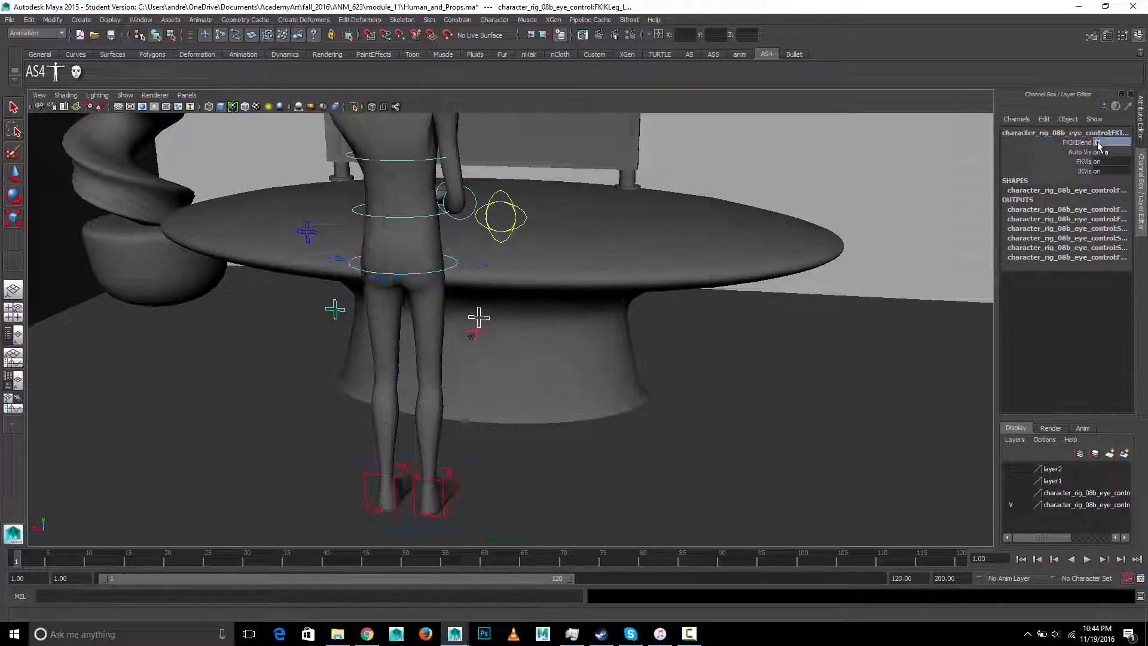
Step: Try lifting and rotating the right foot with its IK leg control, and undo the test moves
{"action": "left_click", "coordinate": [404, 472]}
{"action": "key", "text": "w"}
{"action": "left_click_drag", "start_coordinate": [571, 426], "coordinate": [477, 411], "text": "alt"}
{"action": "key", "text": "ctrl+z"}
{"action": "left_click", "coordinate": [513, 452]}
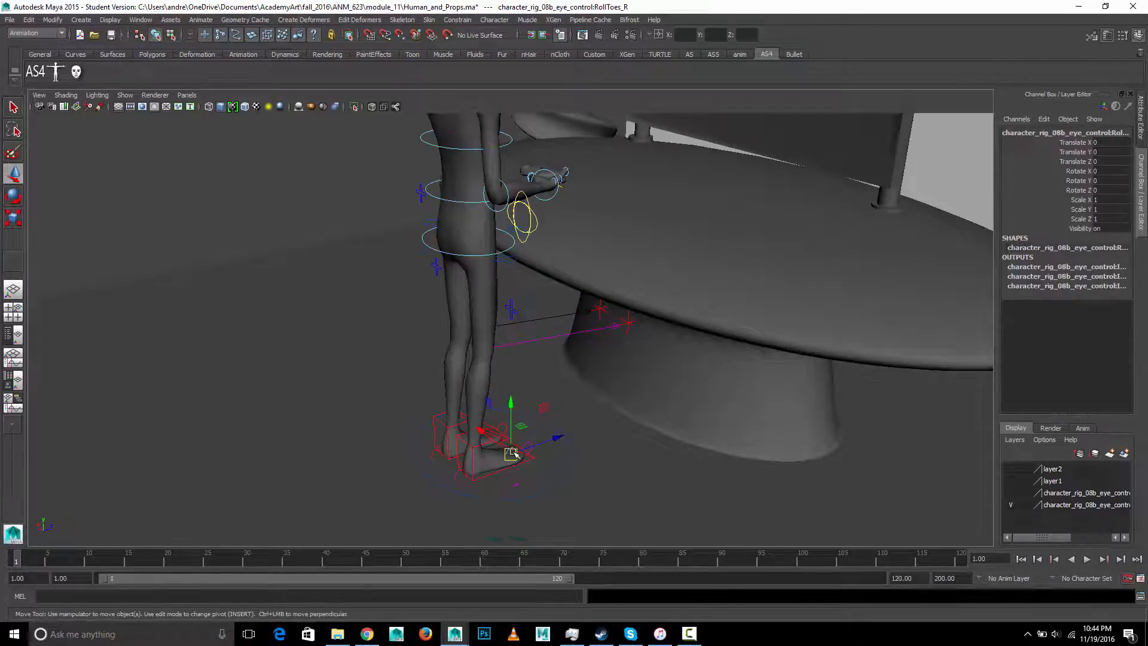
{"action": "left_click", "coordinate": [473, 452]}
{"action": "left_click_drag", "start_coordinate": [476, 450], "coordinate": [494, 402]}
{"action": "key", "text": "e"}
{"action": "key", "text": "ctrl+z"}
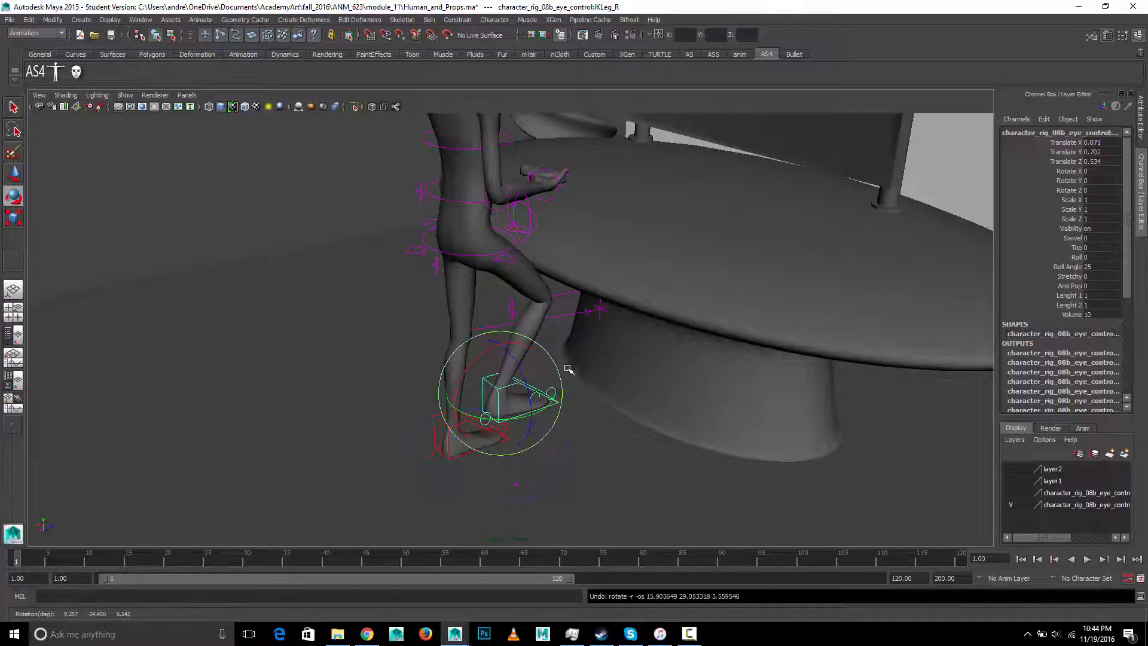
{"action": "key", "text": "ctrl+z"}
Step: Examine the character's root and upper-body rig controls from several angles
{"action": "left_click", "coordinate": [458, 253]}
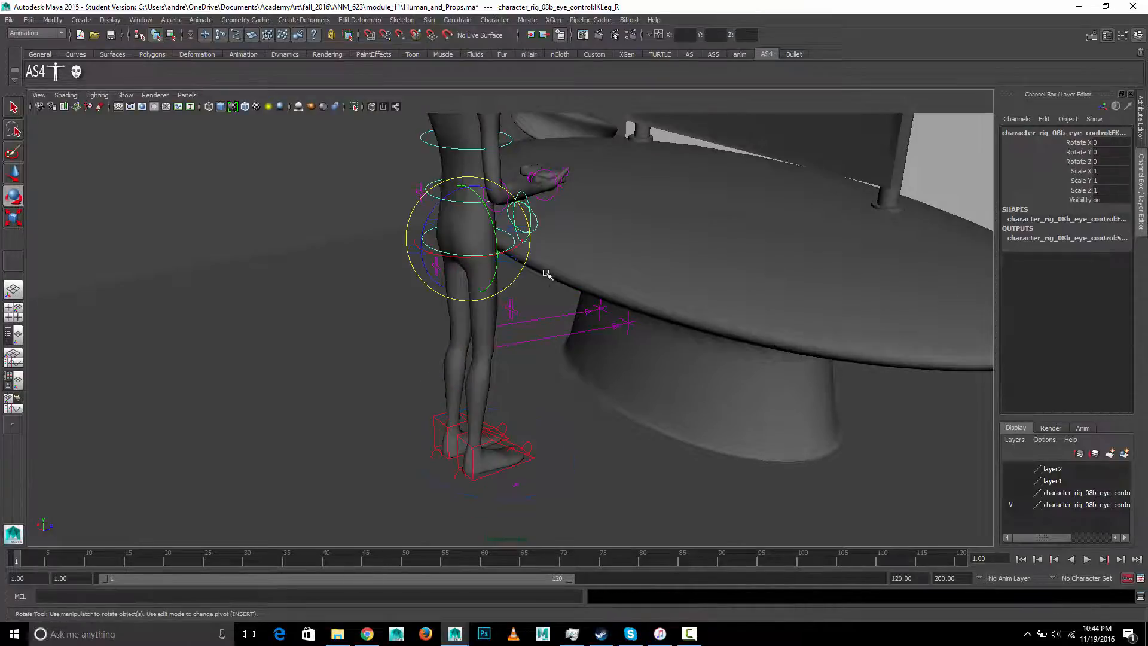
{"action": "left_click_drag", "start_coordinate": [547, 276], "coordinate": [526, 266], "text": "alt"}
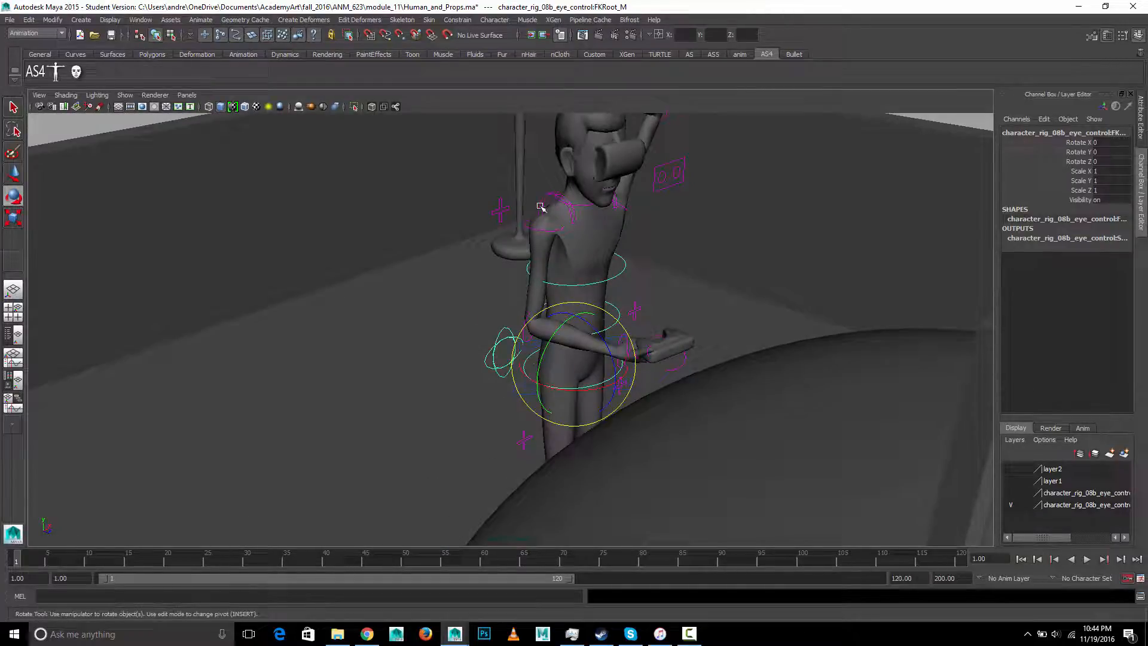
{"action": "left_click", "coordinate": [543, 204]}
{"action": "left_click_drag", "start_coordinate": [610, 277], "coordinate": [765, 235], "text": "alt"}
{"action": "left_click", "coordinate": [795, 214]}
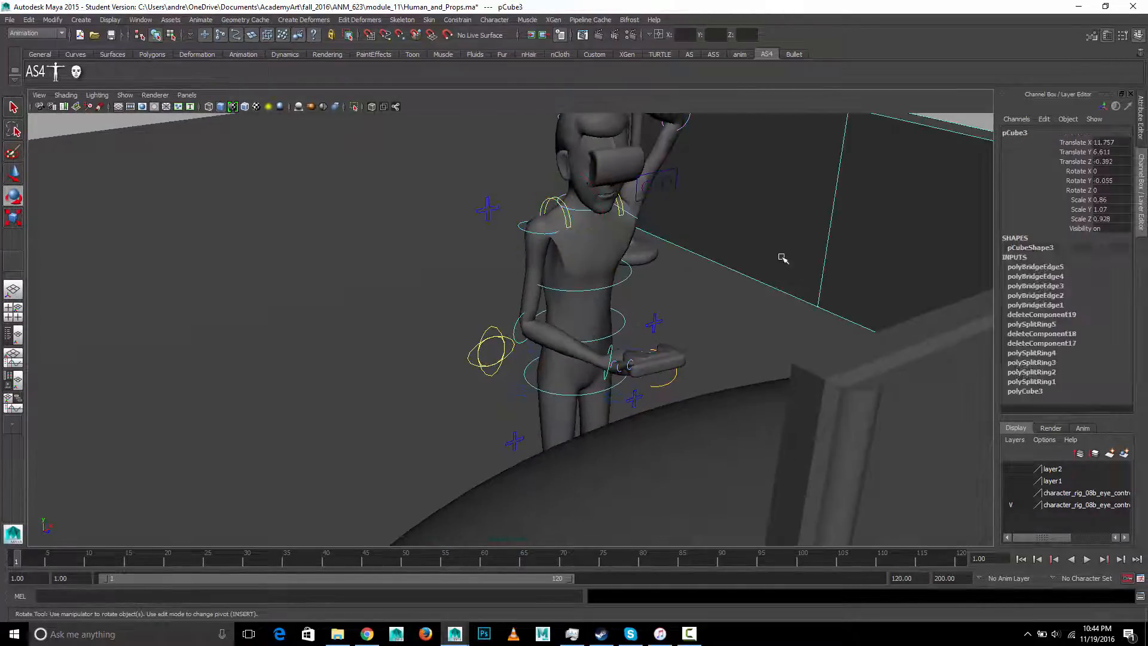
{"action": "scroll", "coordinate": [768, 283], "scroll_direction": "down", "scroll_amount": 2}
{"action": "left_click_drag", "start_coordinate": [582, 305], "coordinate": [551, 303], "text": "alt"}
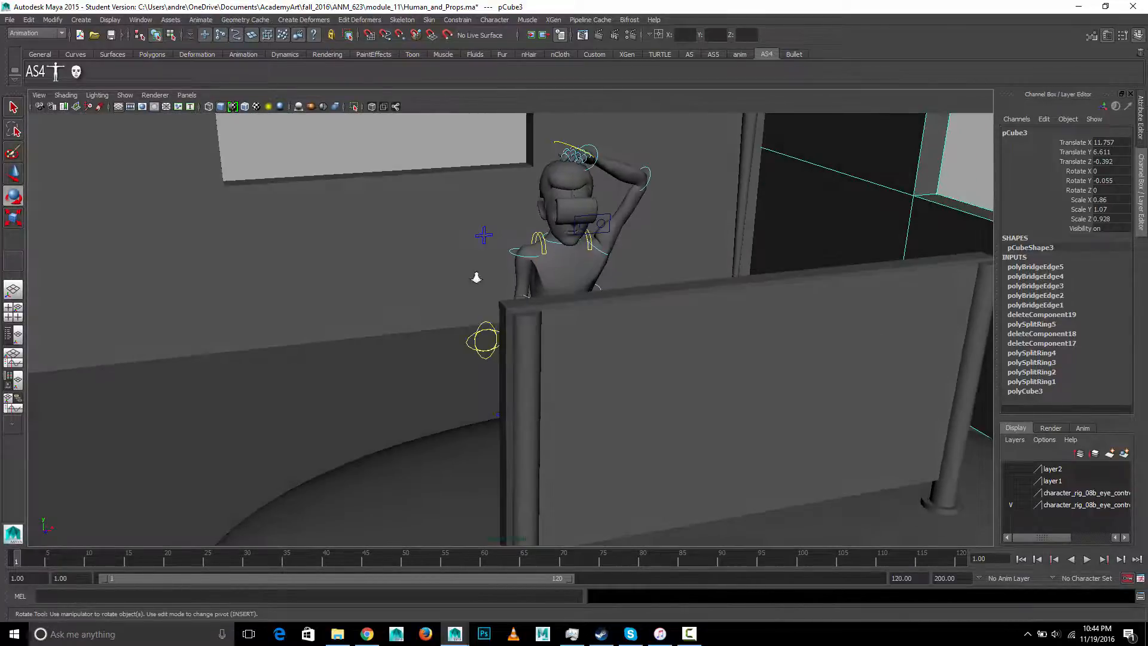
{"action": "right_click_drag", "start_coordinate": [477, 276], "coordinate": [557, 252], "text": "alt"}
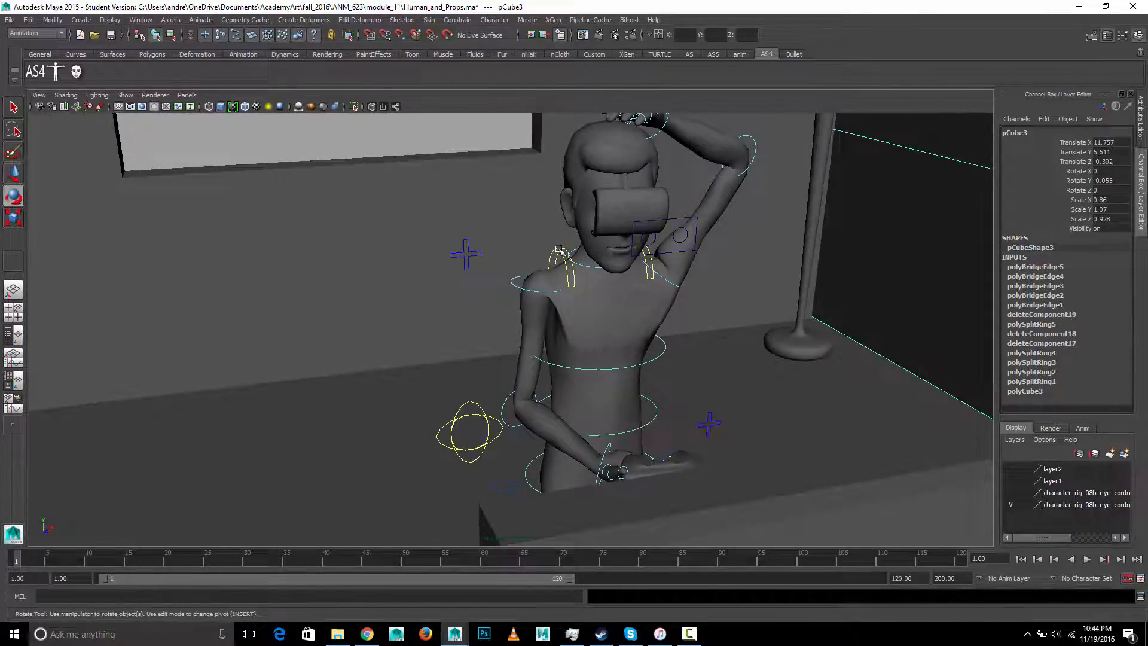
Step: Try moving the right FK scapula control, and undo the move
{"action": "left_click", "coordinate": [559, 250]}
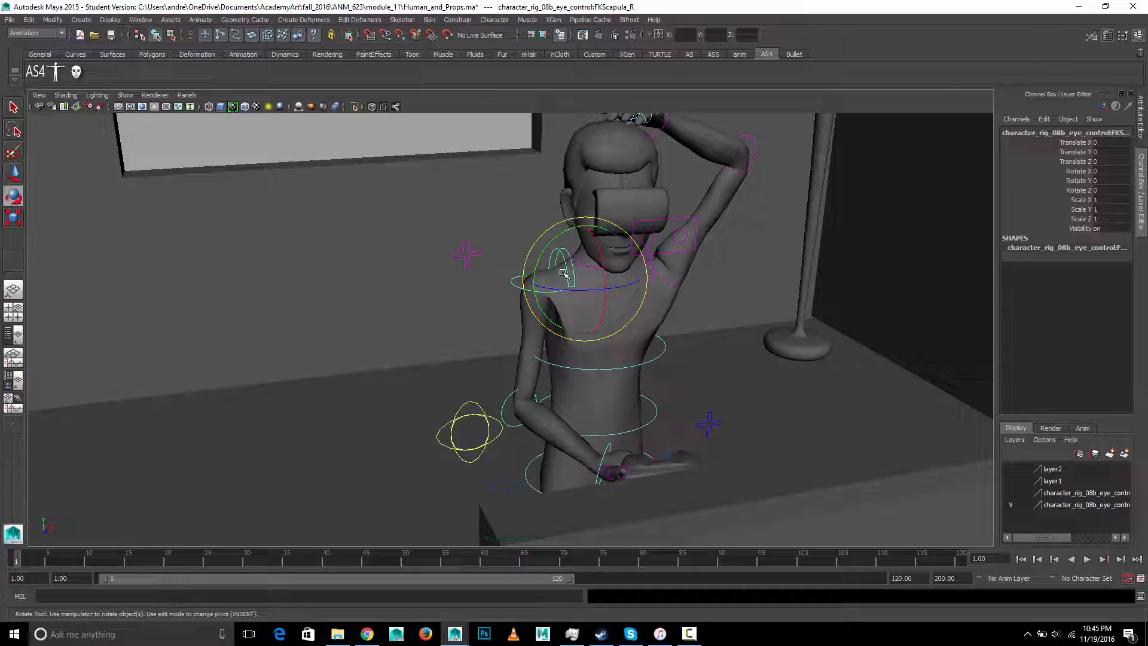
{"action": "key", "text": "w"}
{"action": "left_click_drag", "start_coordinate": [581, 270], "coordinate": [622, 293]}
{"action": "key", "text": "ctrl+z"}
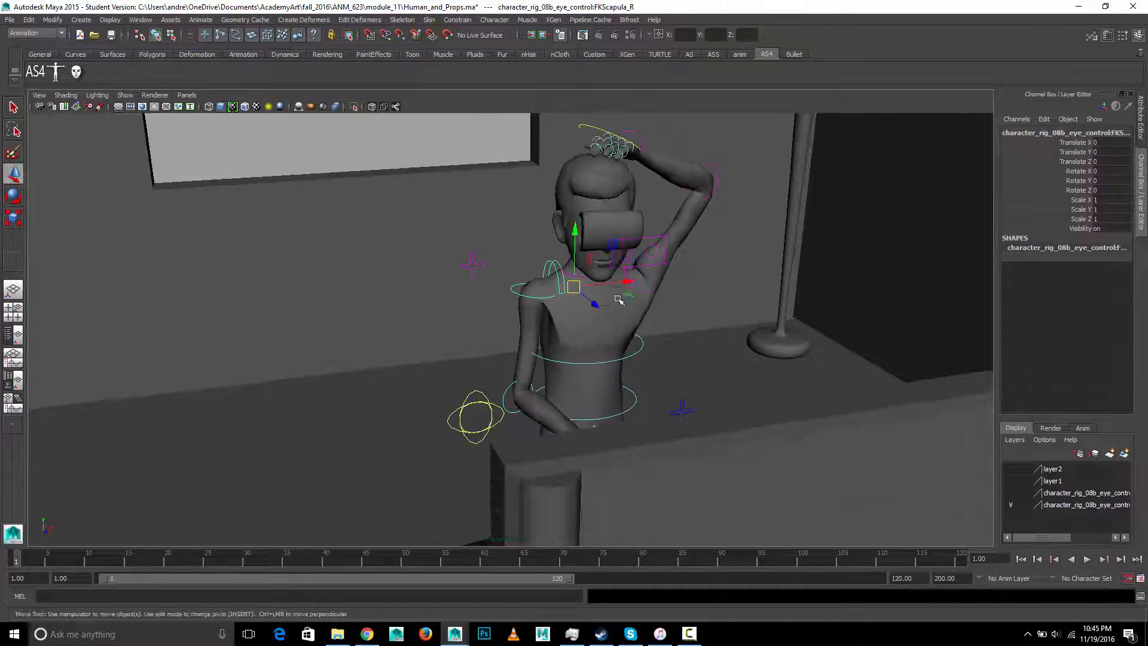
Step: Try changing the Index, Middle, Ring, Pinky and Thumb Curl of the left fingers control together, and undo it
{"action": "left_click", "coordinate": [605, 130]}
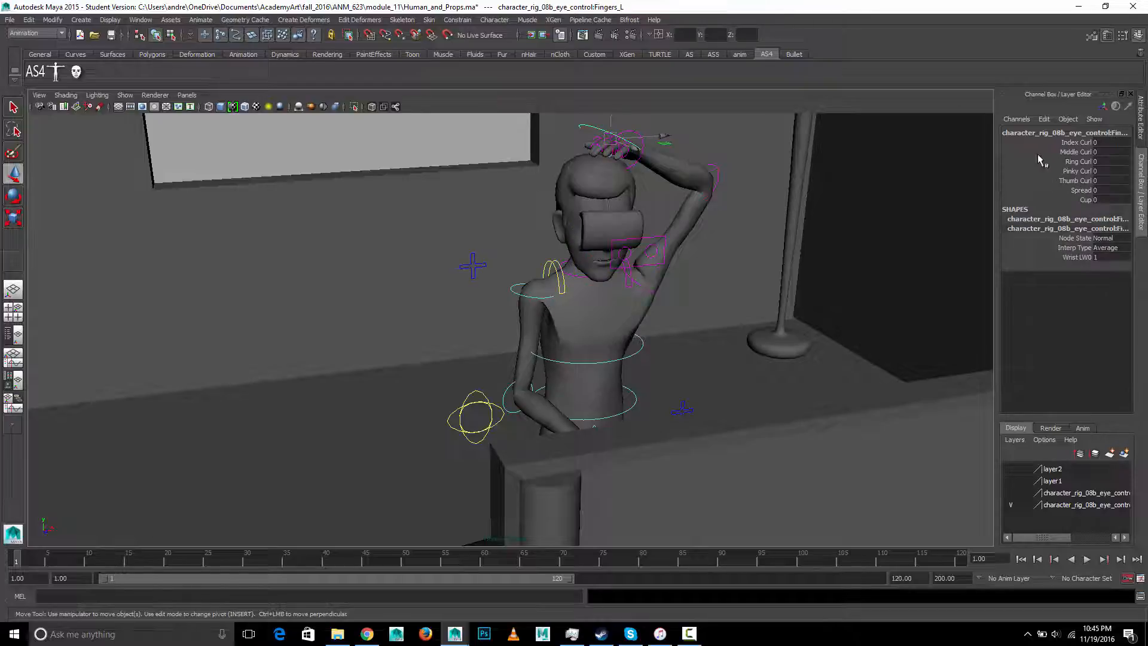
{"action": "left_click_drag", "start_coordinate": [1062, 143], "coordinate": [1061, 182]}
{"action": "middle_click_drag", "start_coordinate": [771, 188], "coordinate": [791, 190]}
{"action": "key", "text": "ctrl+z"}
Step: Check the attributes of the right arm's FK/IK switch control
{"action": "scroll", "coordinate": [700, 240], "scroll_direction": "down", "scroll_amount": 3}
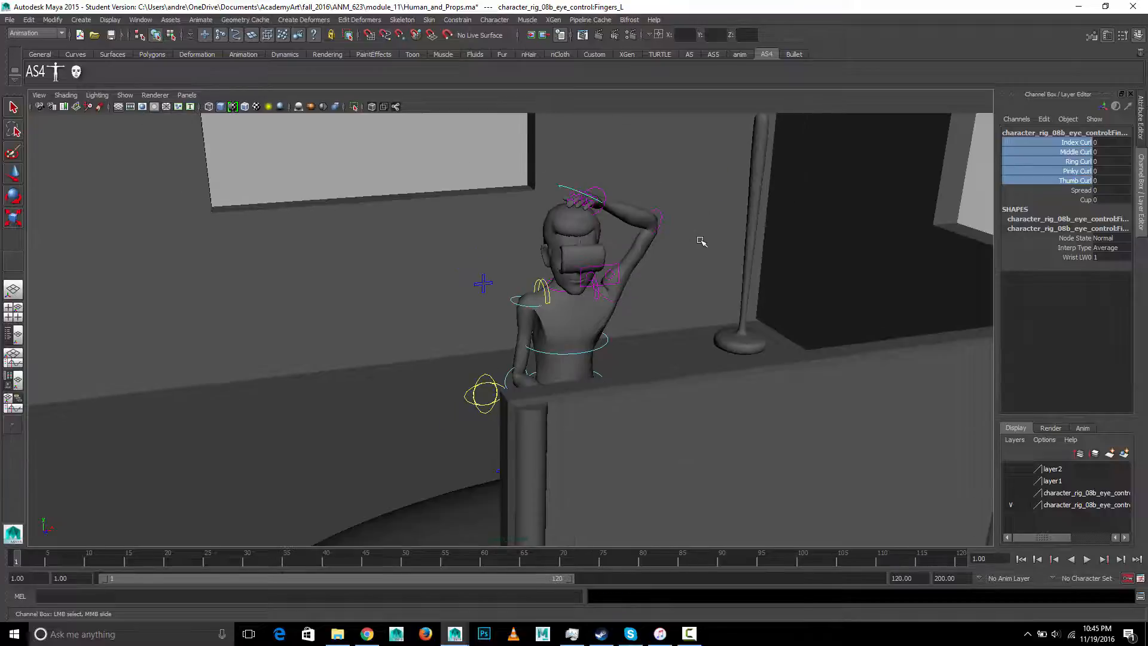
{"action": "left_click_drag", "start_coordinate": [622, 306], "coordinate": [617, 392], "text": "alt"}
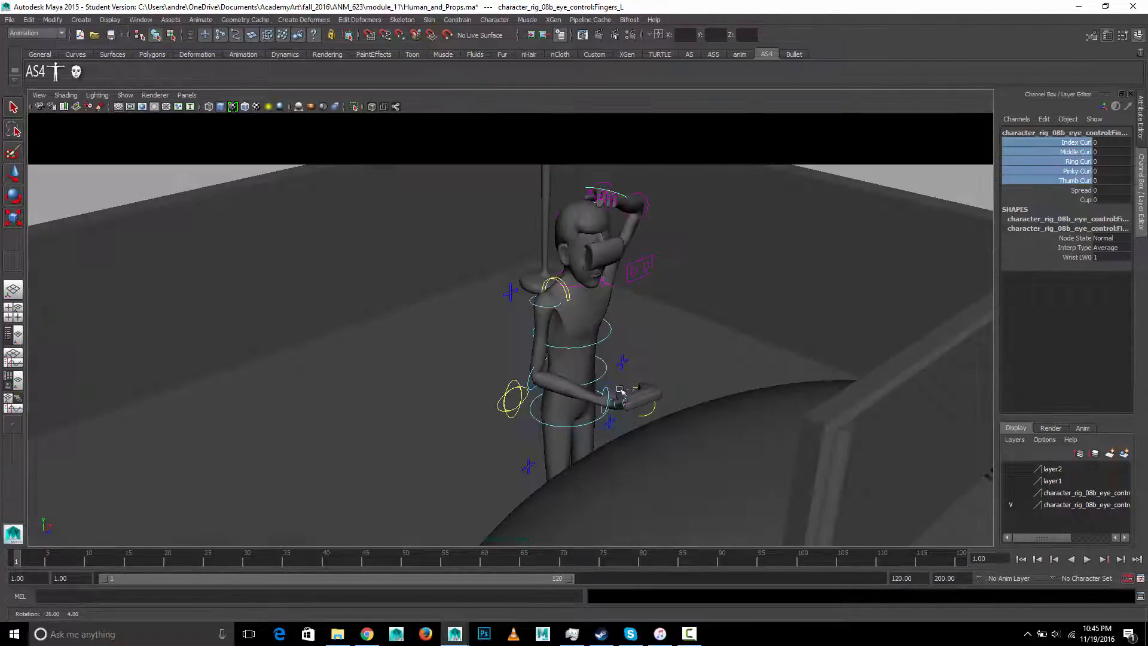
{"action": "middle_click_drag", "start_coordinate": [535, 421], "coordinate": [474, 398], "text": "alt"}
{"action": "left_click_drag", "start_coordinate": [475, 397], "coordinate": [444, 355], "text": "alt"}
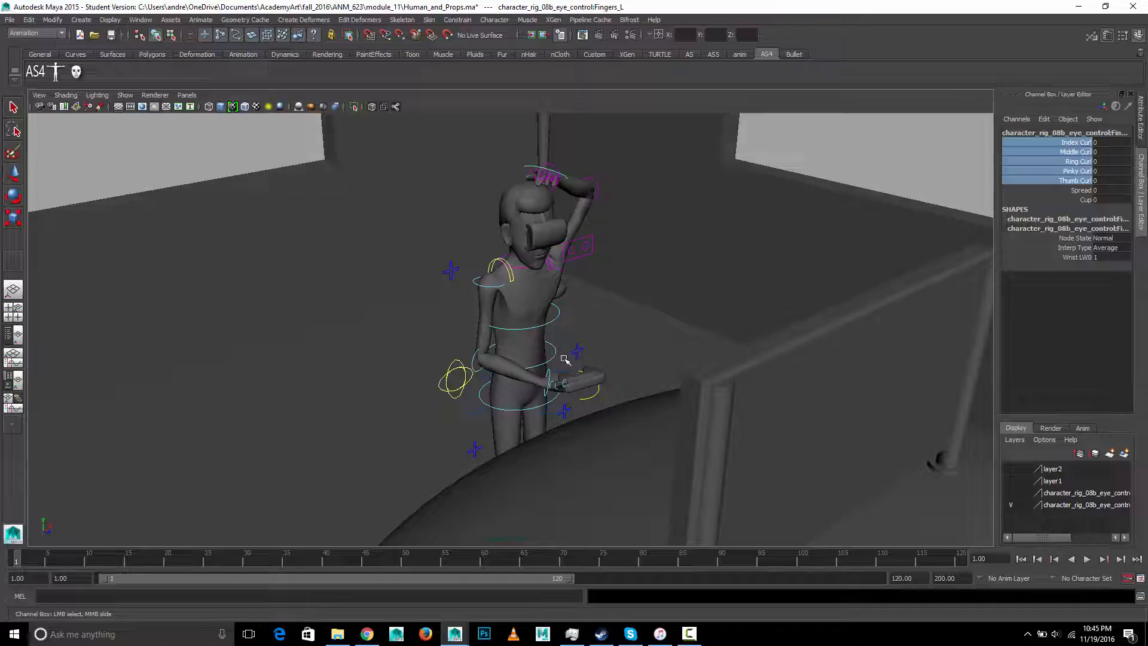
{"action": "left_click", "coordinate": [451, 271]}
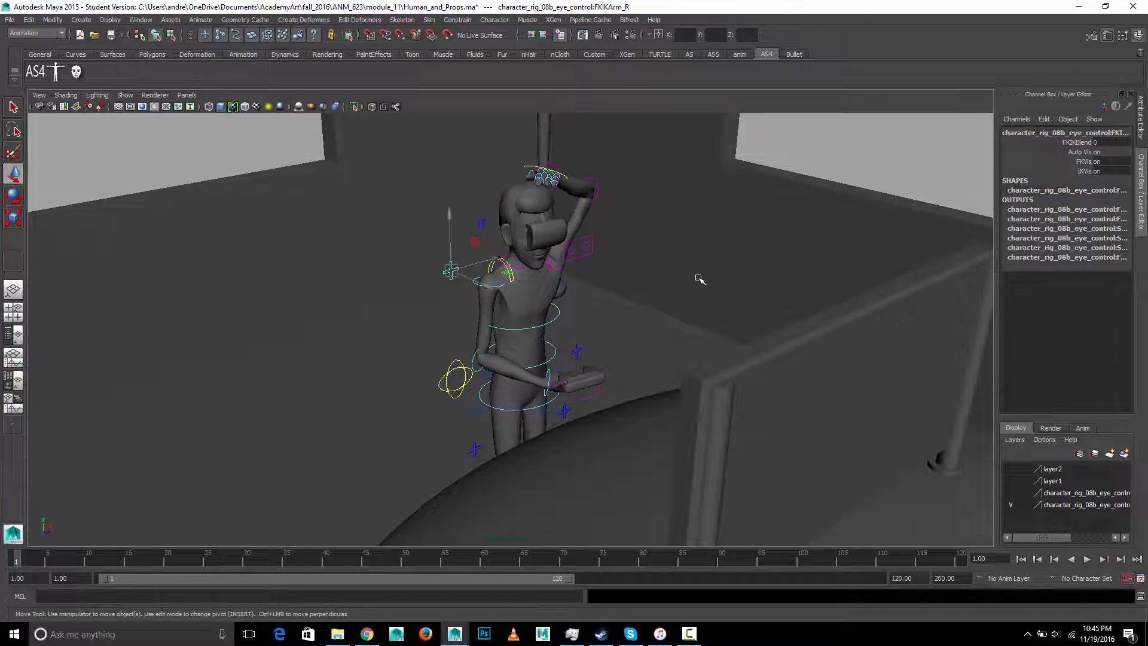
{"action": "key", "text": "w"}
Step: Add the two windowed walls, pCube3 and pCube5, to the hidden display layer layer2, and clear the selection
{"action": "left_click_drag", "start_coordinate": [714, 281], "coordinate": [566, 313], "text": "alt"}
{"action": "left_click", "coordinate": [765, 353]}
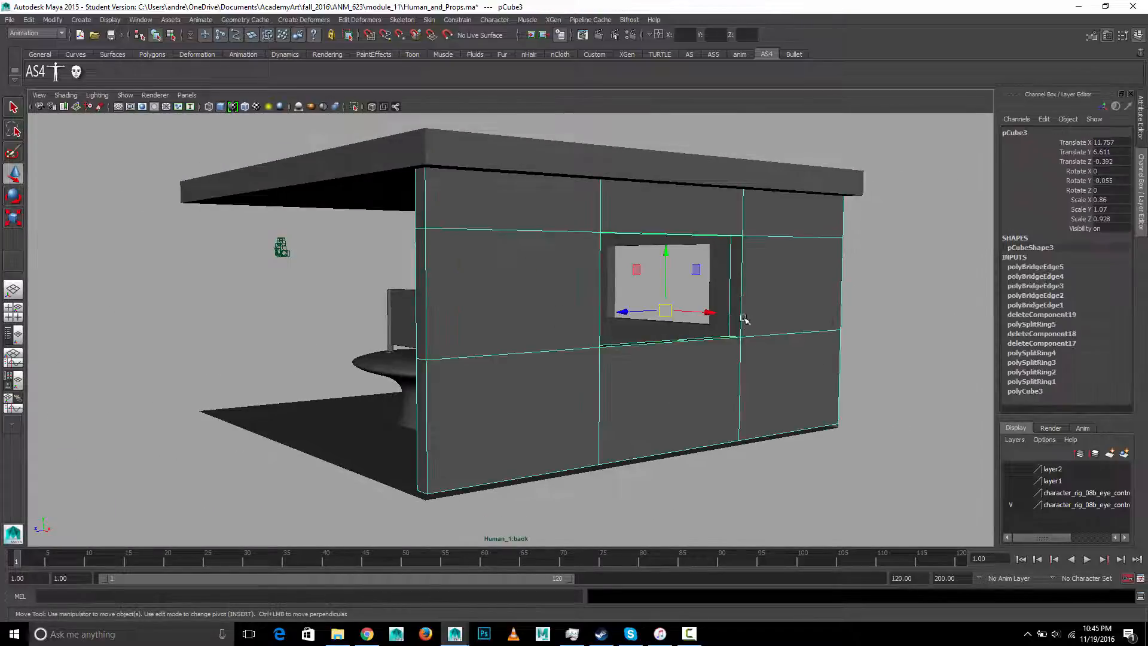
{"action": "left_click", "coordinate": [715, 297], "text": "shift"}
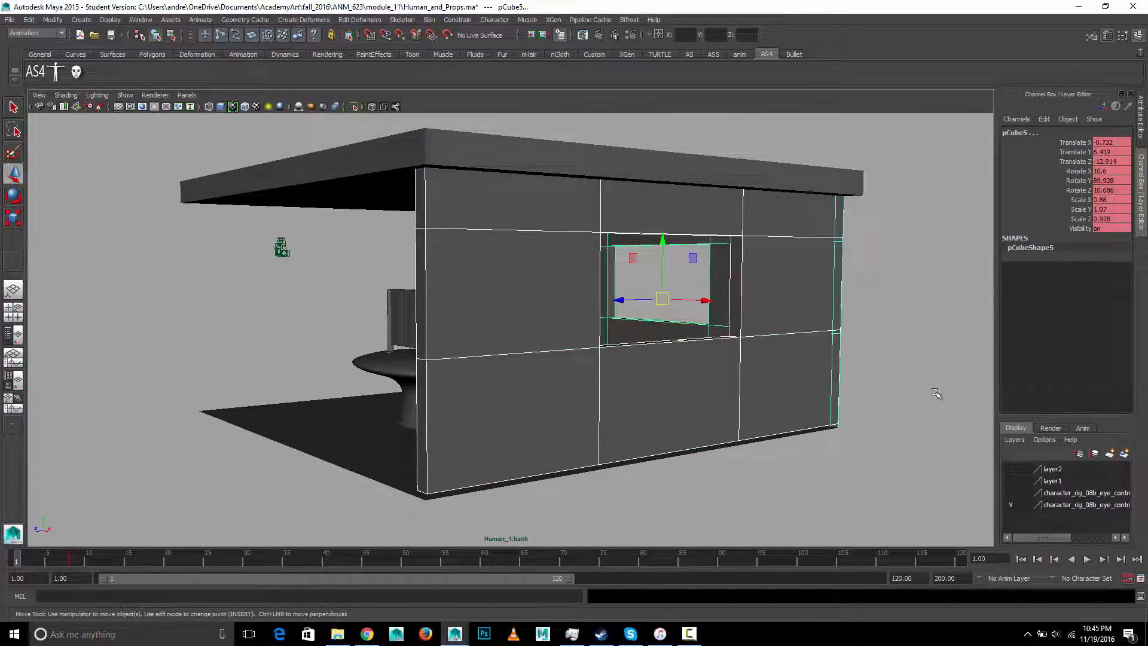
{"action": "left_click", "coordinate": [1058, 469]}
{"action": "right_click", "coordinate": [1058, 470]}
{"action": "left_click", "coordinate": [1062, 486]}
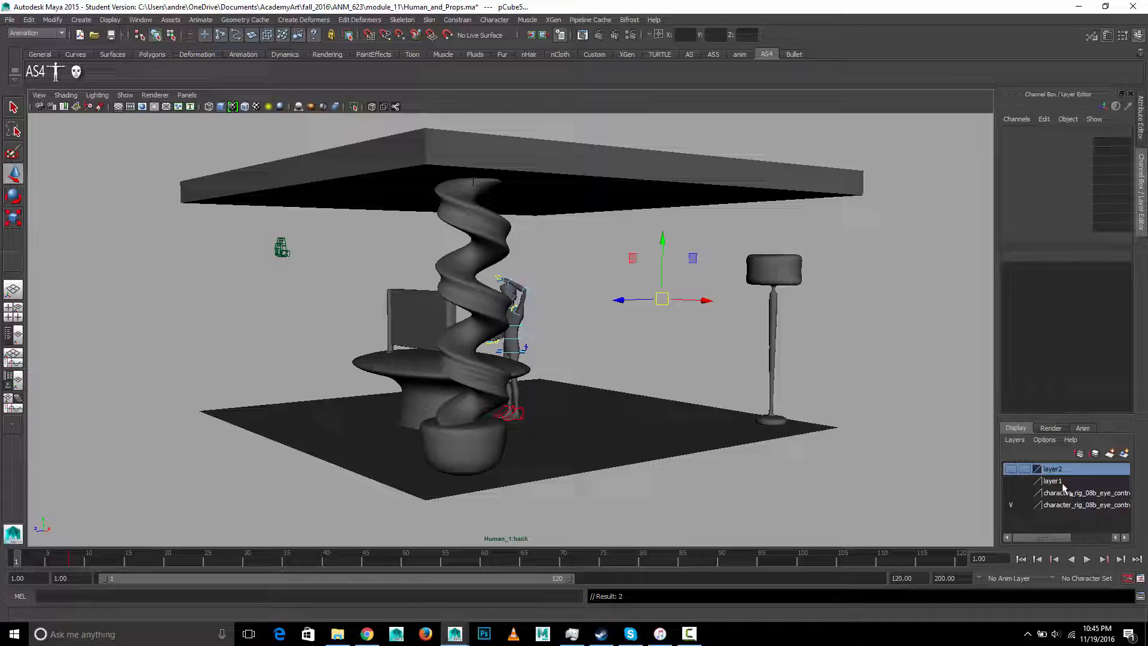
{"action": "left_click", "coordinate": [584, 315]}
Step: Select all of the character's controls with the biped picker and set a key on them at frame 1
{"action": "left_click_drag", "start_coordinate": [584, 315], "coordinate": [566, 336], "text": "alt"}
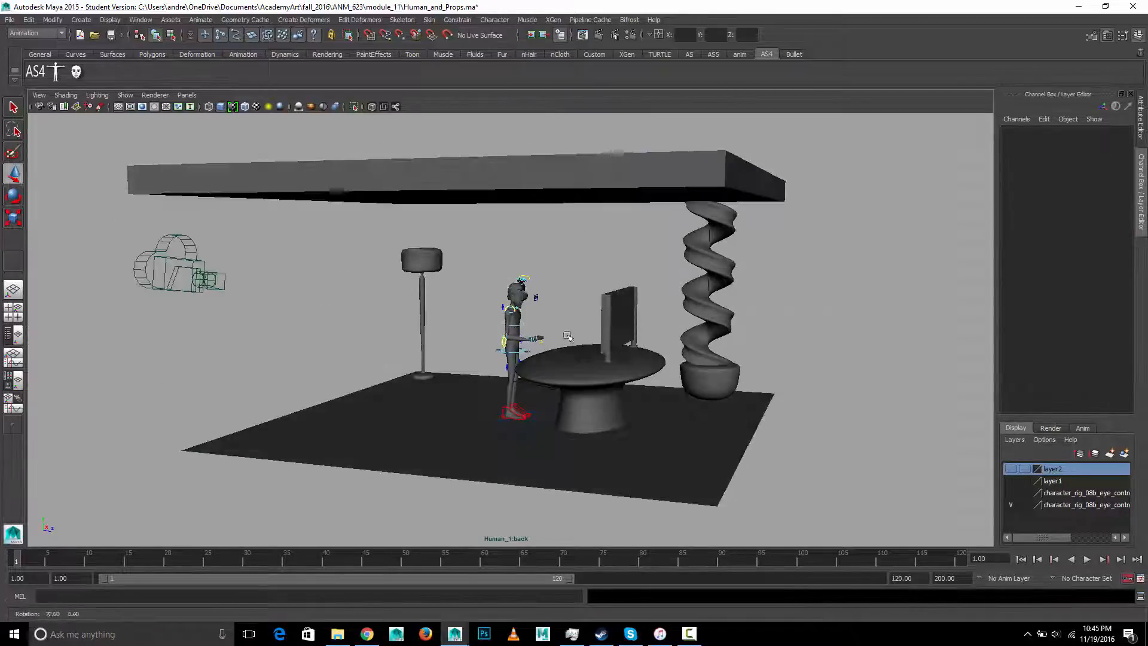
{"action": "scroll", "coordinate": [567, 336], "scroll_direction": "up", "scroll_amount": 3}
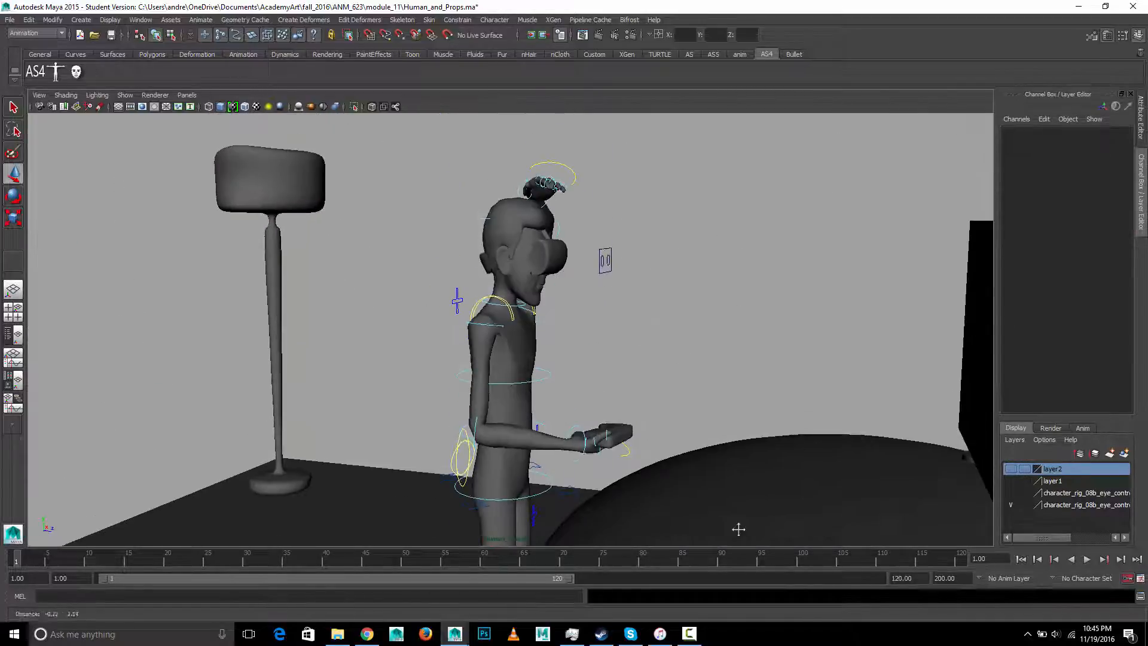
{"action": "left_click_drag", "start_coordinate": [694, 345], "coordinate": [662, 360], "text": "alt"}
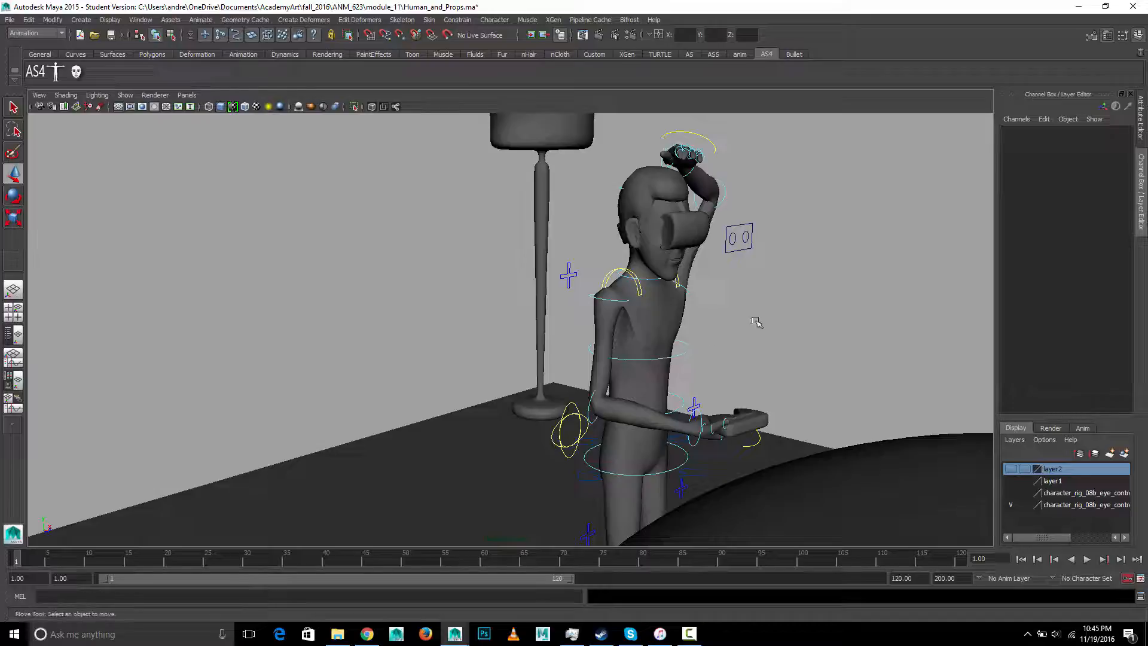
{"action": "middle_click_drag", "start_coordinate": [756, 323], "coordinate": [684, 374], "text": "alt"}
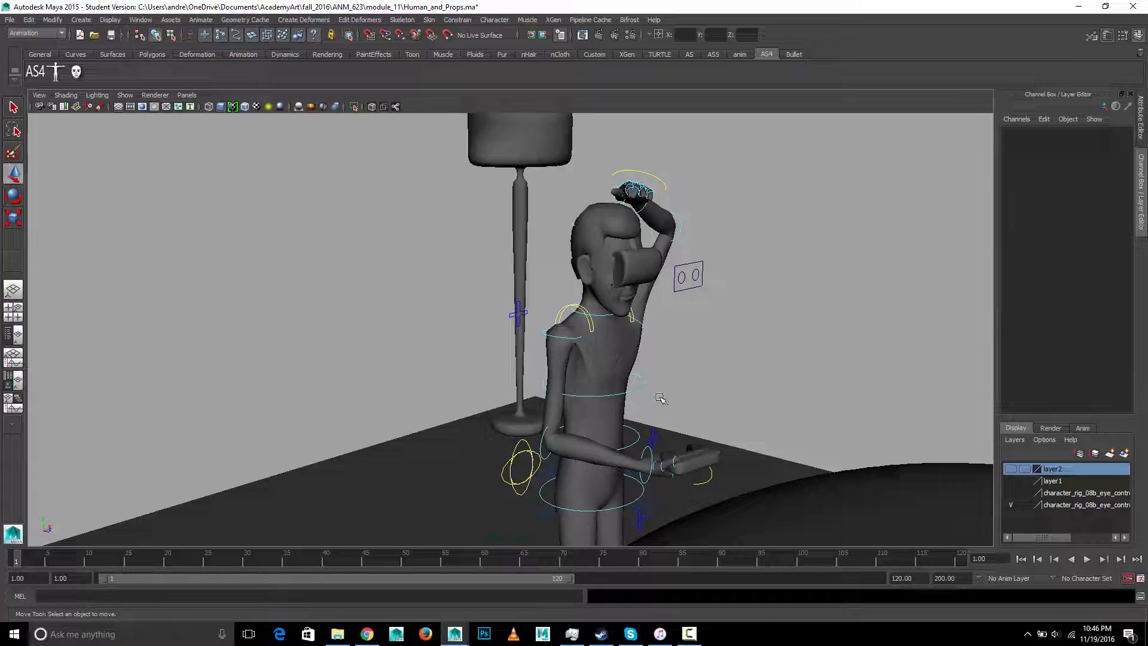
{"action": "mouse_move", "coordinate": [644, 315]}
{"action": "left_mouse_down", "text": "alt"}
{"action": "mouse_move", "coordinate": [731, 315]}
{"action": "mouse_move", "coordinate": [631, 316]}
{"action": "left_mouse_up", "text": "alt"}
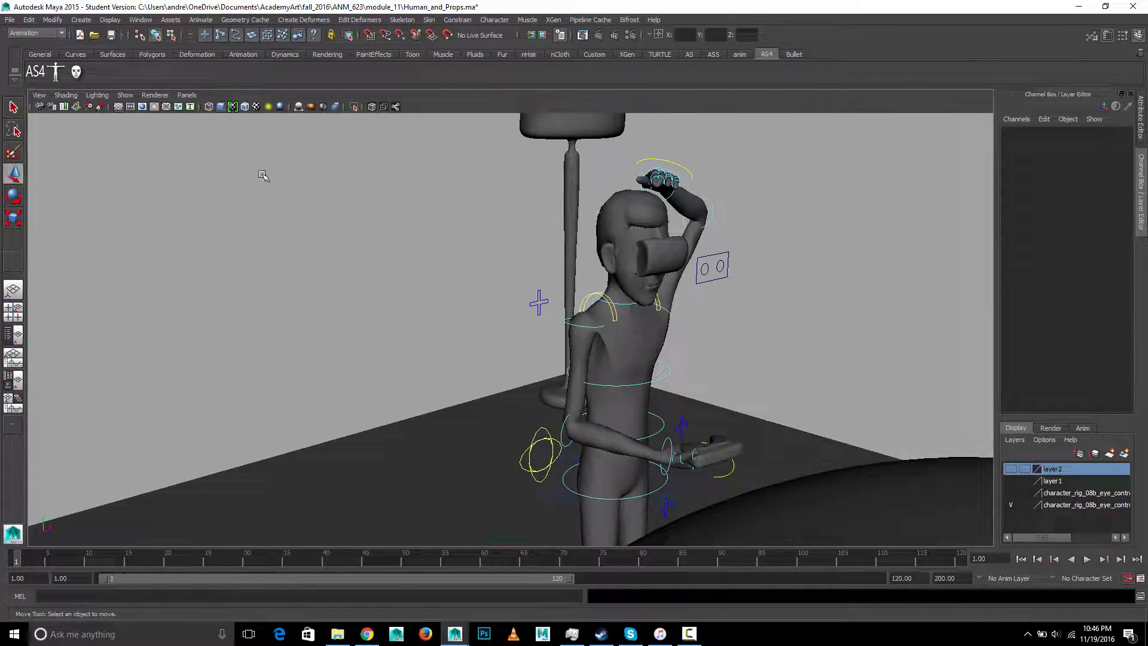
{"action": "left_click", "coordinate": [56, 71]}
{"action": "left_click", "coordinate": [568, 264]}
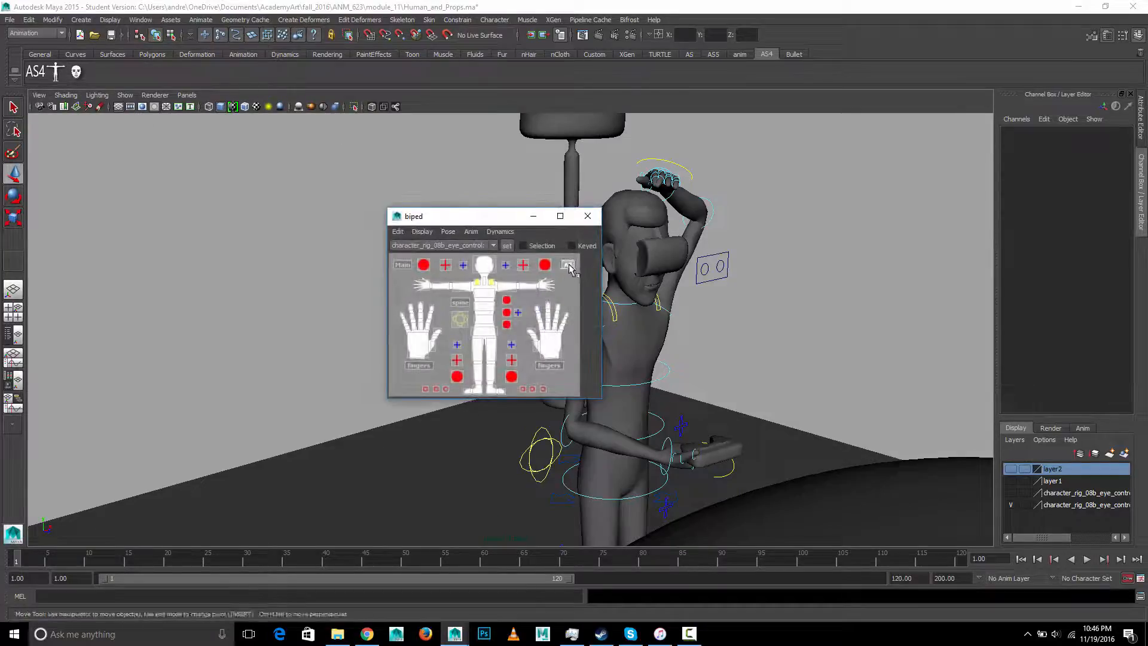
{"action": "left_click", "coordinate": [797, 96]}
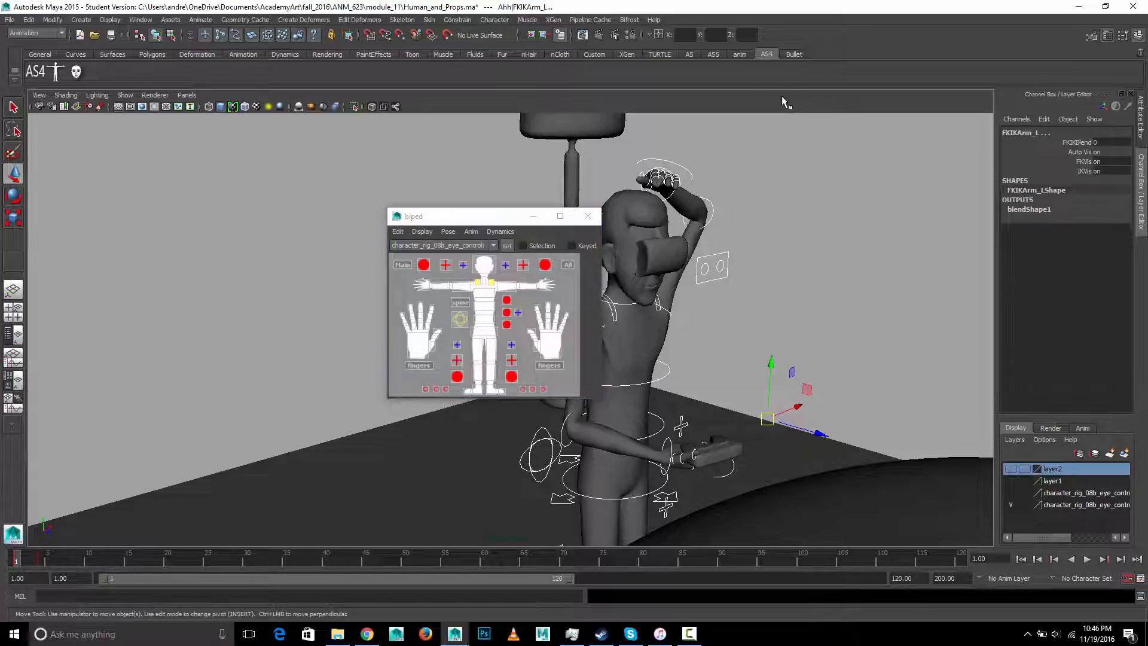
{"action": "left_click", "coordinate": [492, 217]}
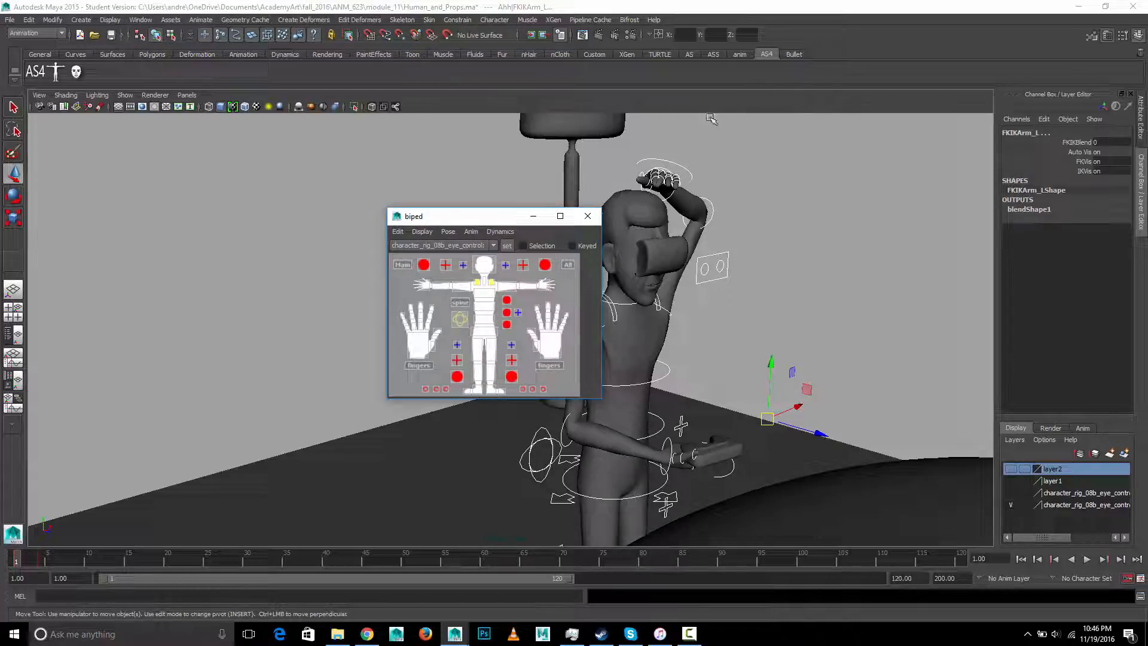
{"action": "left_click", "coordinate": [794, 99]}
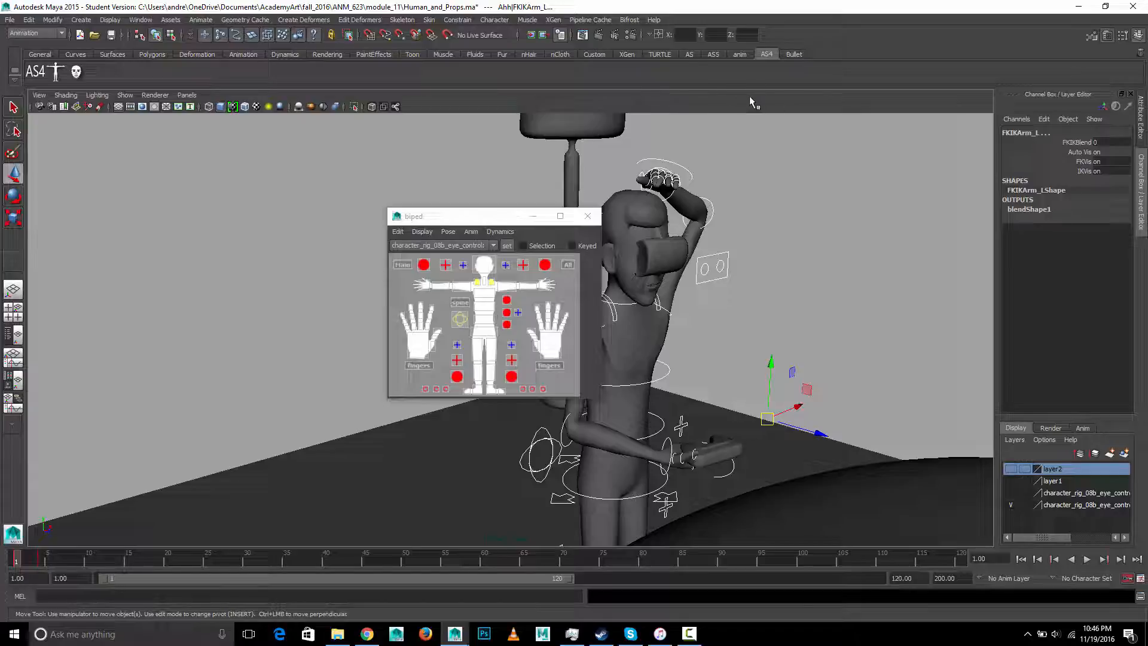
{"action": "key", "text": "s"}
Step: Move to frame 4, try rotating all the controls, undo the rotation and clear the selection
{"action": "left_click", "coordinate": [47, 556]}
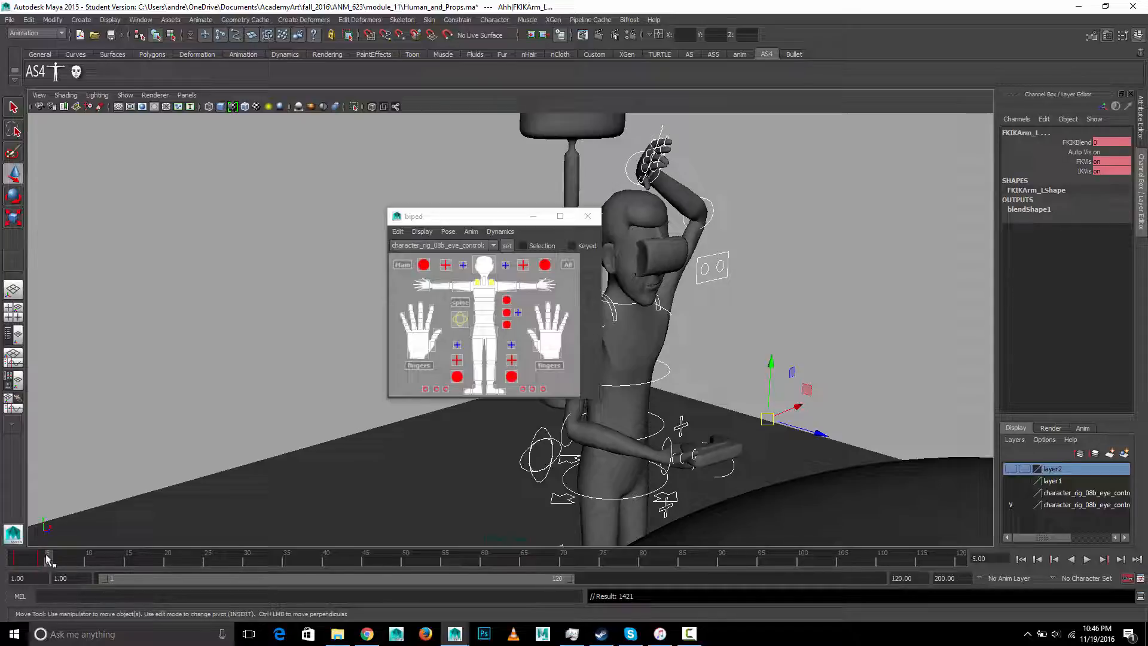
{"action": "left_click", "coordinate": [42, 556]}
{"action": "key", "text": "e"}
{"action": "mouse_move", "coordinate": [746, 406]}
{"action": "left_mouse_down"}
{"action": "mouse_move", "coordinate": [756, 410]}
{"action": "mouse_move", "coordinate": [753, 394]}
{"action": "left_mouse_up"}
{"action": "key", "text": "ctrl+z"}
{"action": "left_click", "coordinate": [735, 348]}
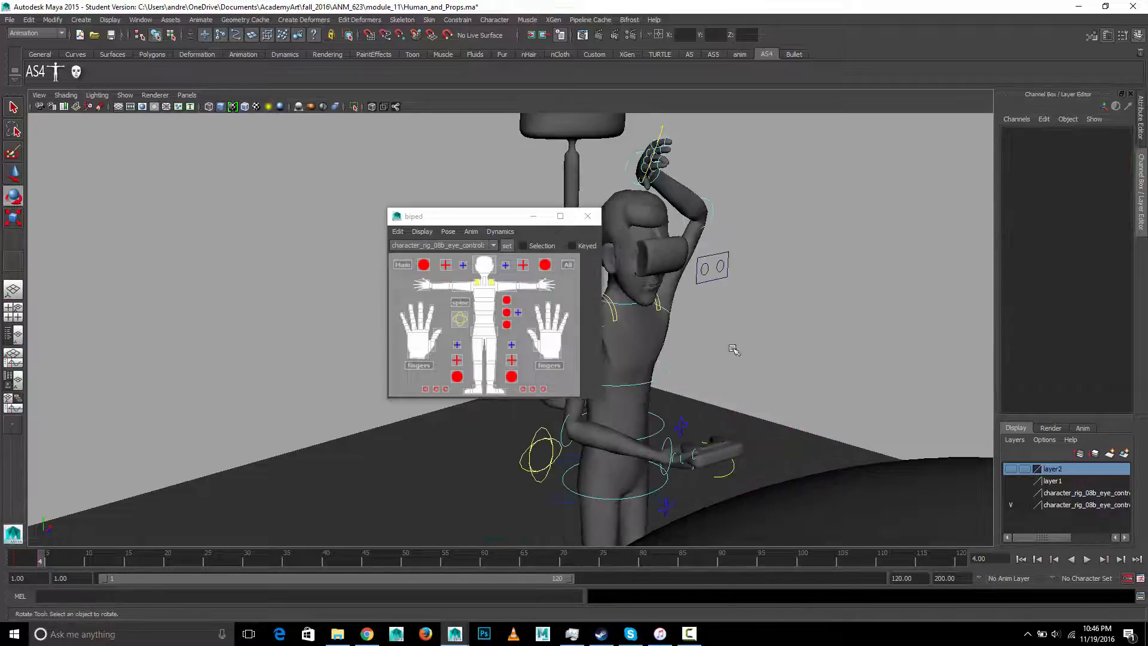
Step: Try rotating the spine controls together about 8 degrees in Z, and undo the rotation
{"action": "left_click", "coordinate": [460, 319]}
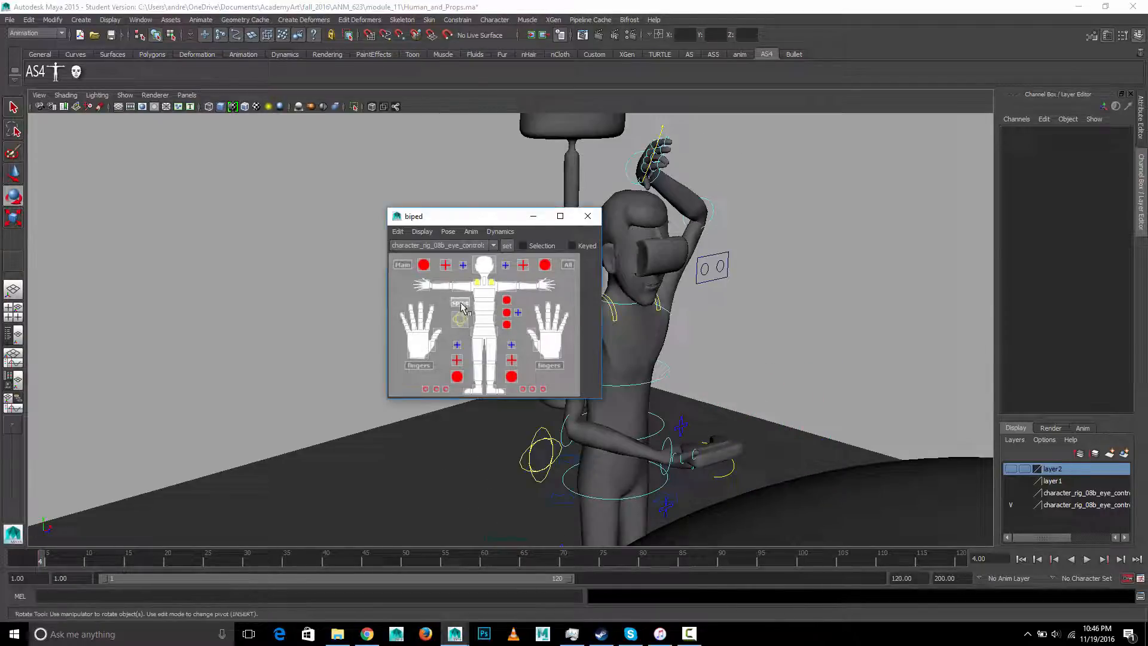
{"action": "left_click_drag", "start_coordinate": [628, 437], "coordinate": [645, 440]}
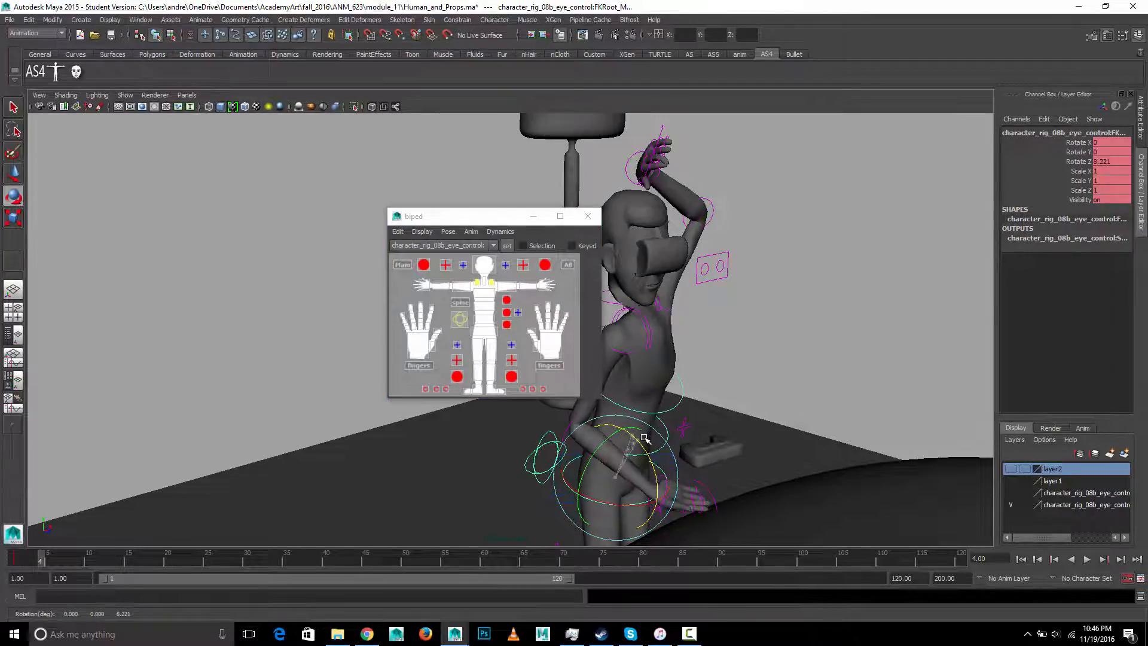
{"action": "key", "text": "ctrl+z"}
Step: Select the FK neck control and move the biped picker window clear of the character
{"action": "left_click_drag", "start_coordinate": [478, 216], "coordinate": [344, 181]}
{"action": "left_click_drag", "start_coordinate": [476, 292], "coordinate": [561, 418], "text": "alt"}
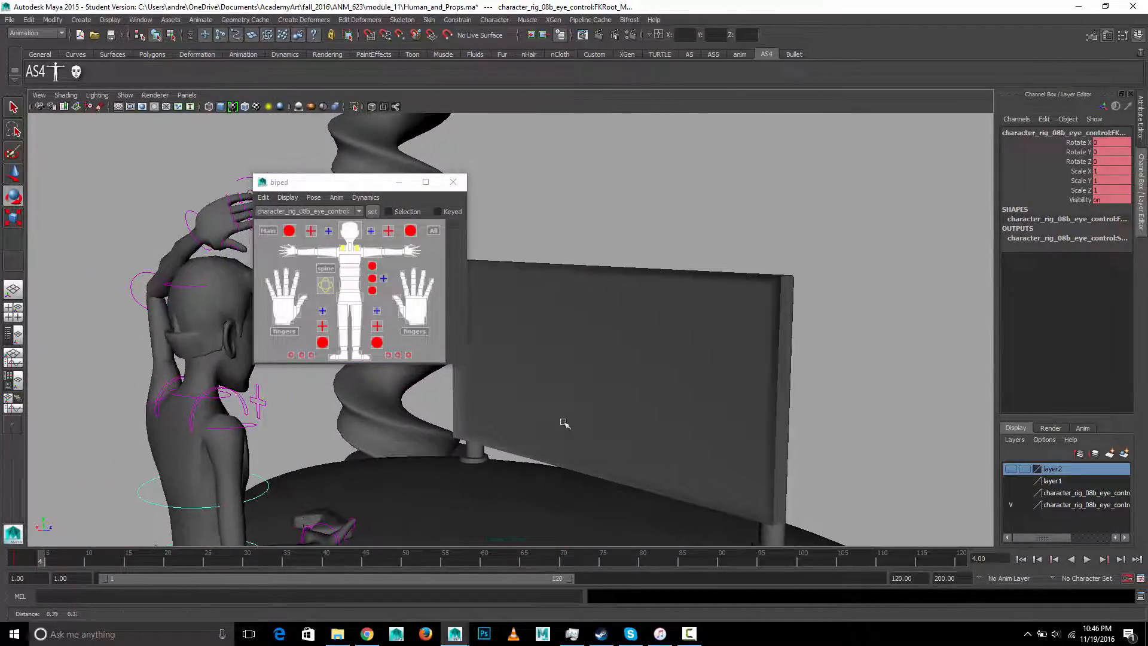
{"action": "left_click", "coordinate": [178, 390]}
{"action": "left_click_drag", "start_coordinate": [178, 390], "coordinate": [187, 389]}
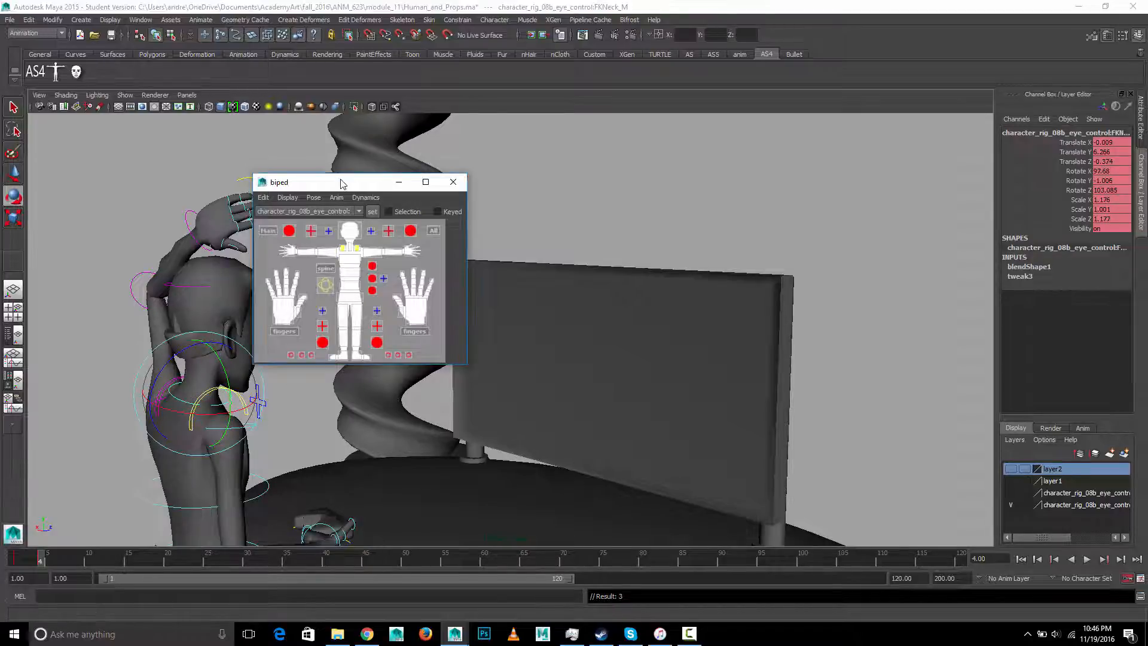
{"action": "left_click_drag", "start_coordinate": [336, 182], "coordinate": [529, 181]}
Step: Inspect the headset object and its parent group in the hierarchy
{"action": "left_click", "coordinate": [292, 354]}
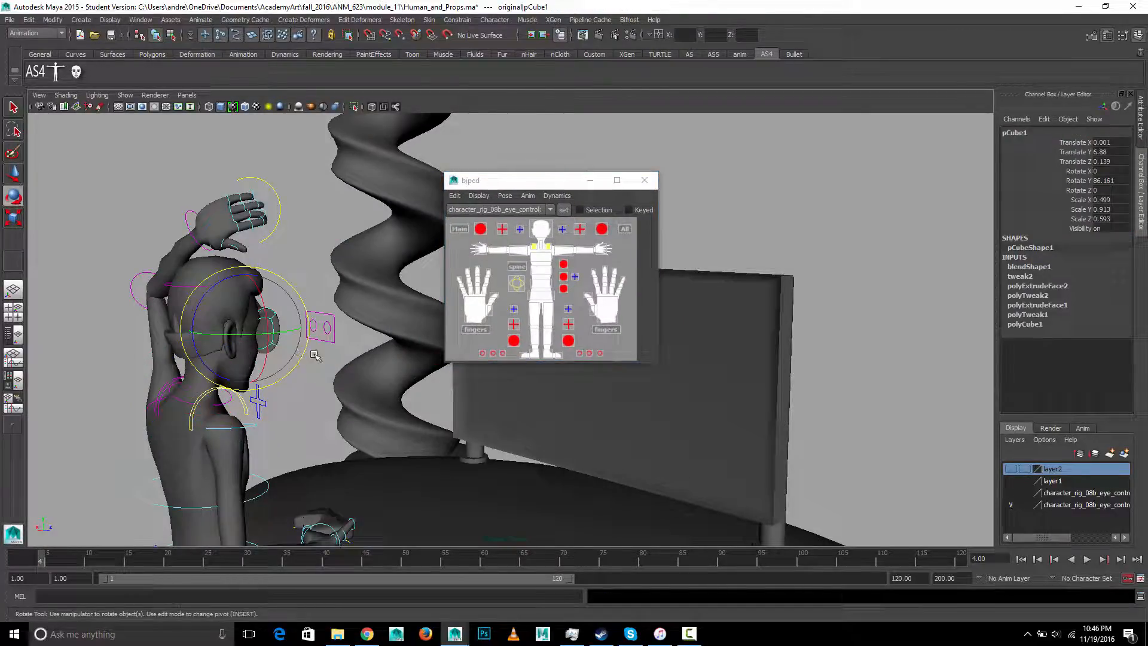
{"action": "key", "text": "Up"}
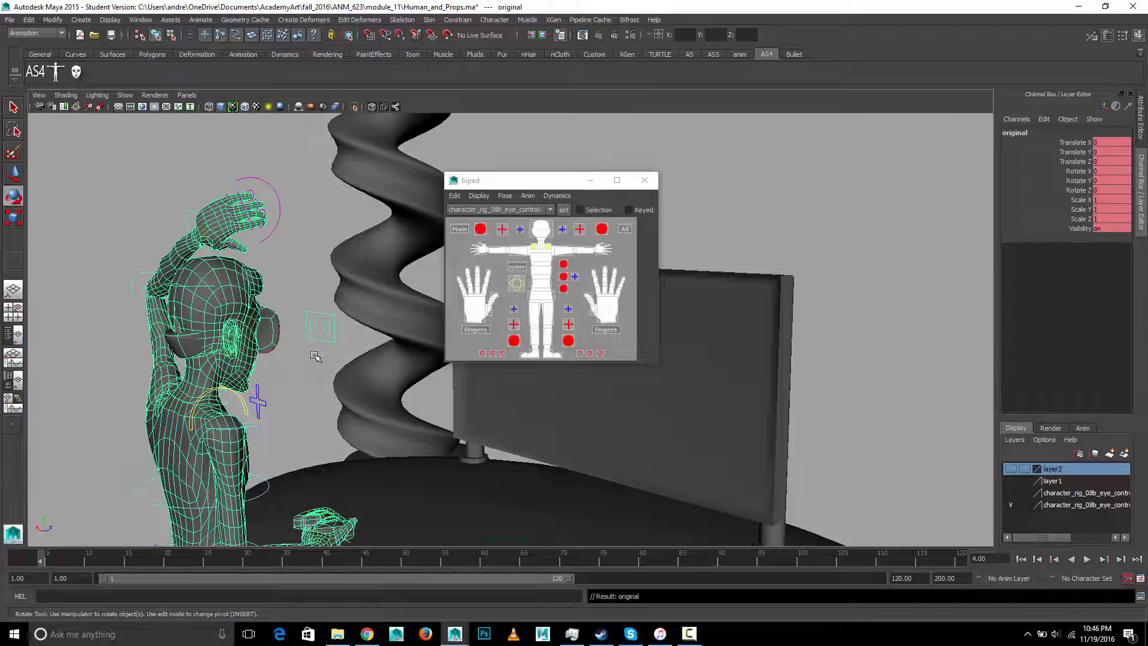
{"action": "left_click", "coordinate": [278, 338]}
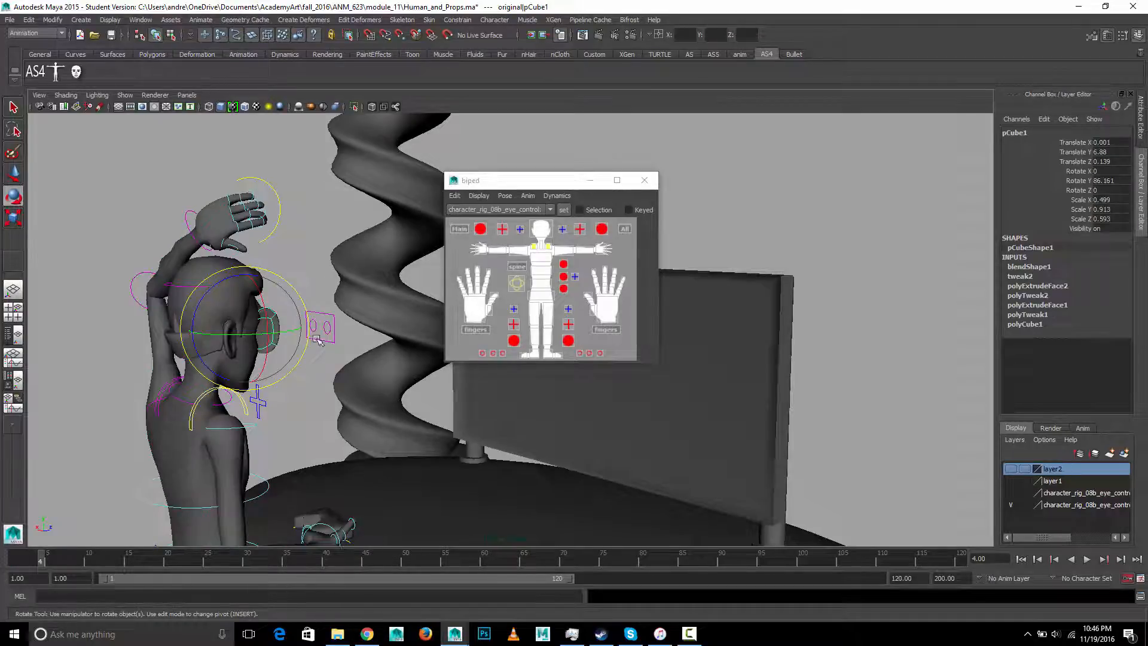
Step: Rotate the picker-selected spine controls to about -24.4 degrees in Z, and move the picker off the character
{"action": "left_click_drag", "start_coordinate": [367, 435], "coordinate": [261, 437], "text": "alt"}
{"action": "left_click_drag", "start_coordinate": [546, 440], "coordinate": [455, 362], "text": "alt"}
{"action": "left_click_drag", "start_coordinate": [431, 409], "coordinate": [478, 447], "text": "alt"}
{"action": "left_click", "coordinate": [518, 278]}
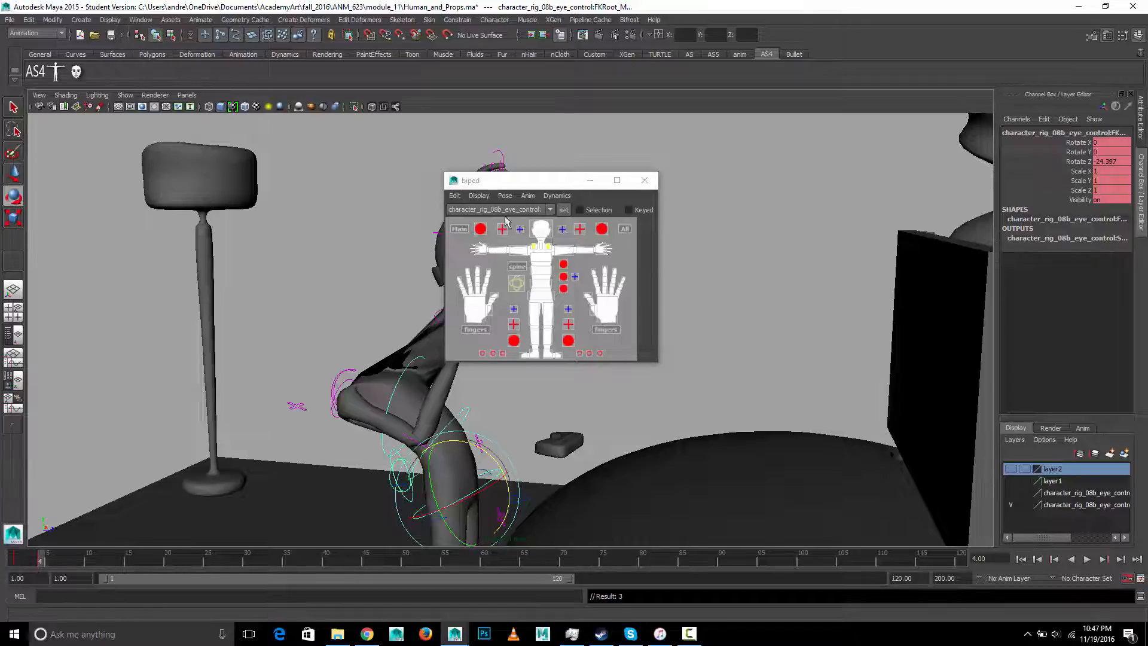
{"action": "left_click_drag", "start_coordinate": [511, 180], "coordinate": [620, 183]}
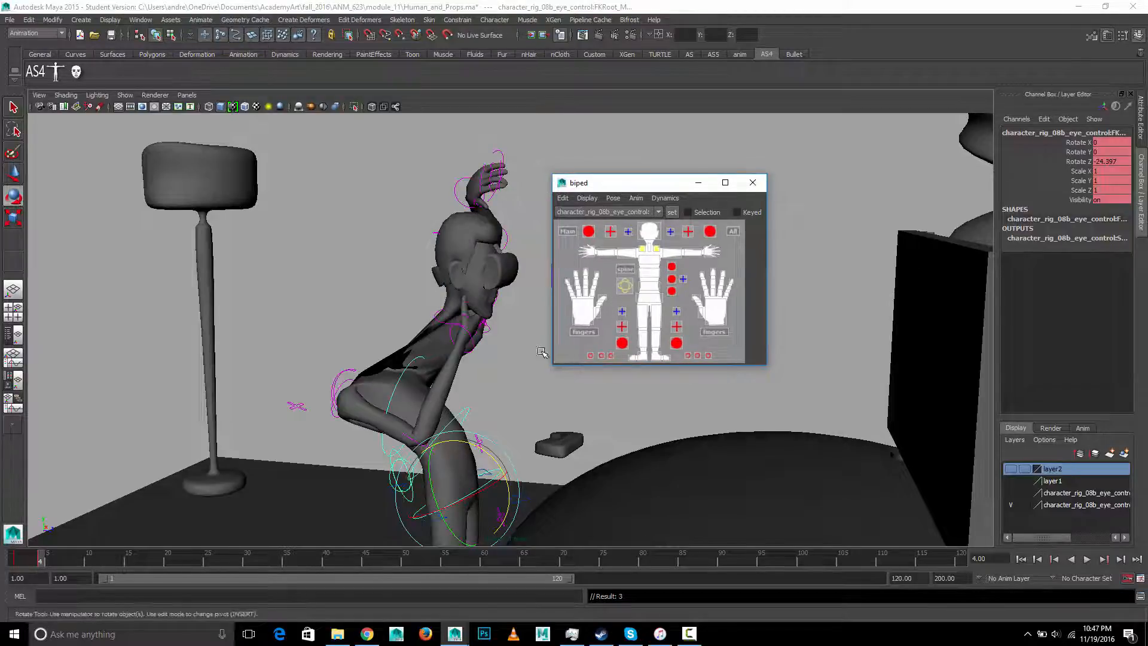
Step: Undo the rotation of the spine controls to return the character to its upright pose
{"action": "left_click", "coordinate": [543, 409]}
{"action": "key", "text": "ctrl+z"}
{"action": "key", "text": "ctrl+z"}
{"action": "key", "text": "ctrl+z"}
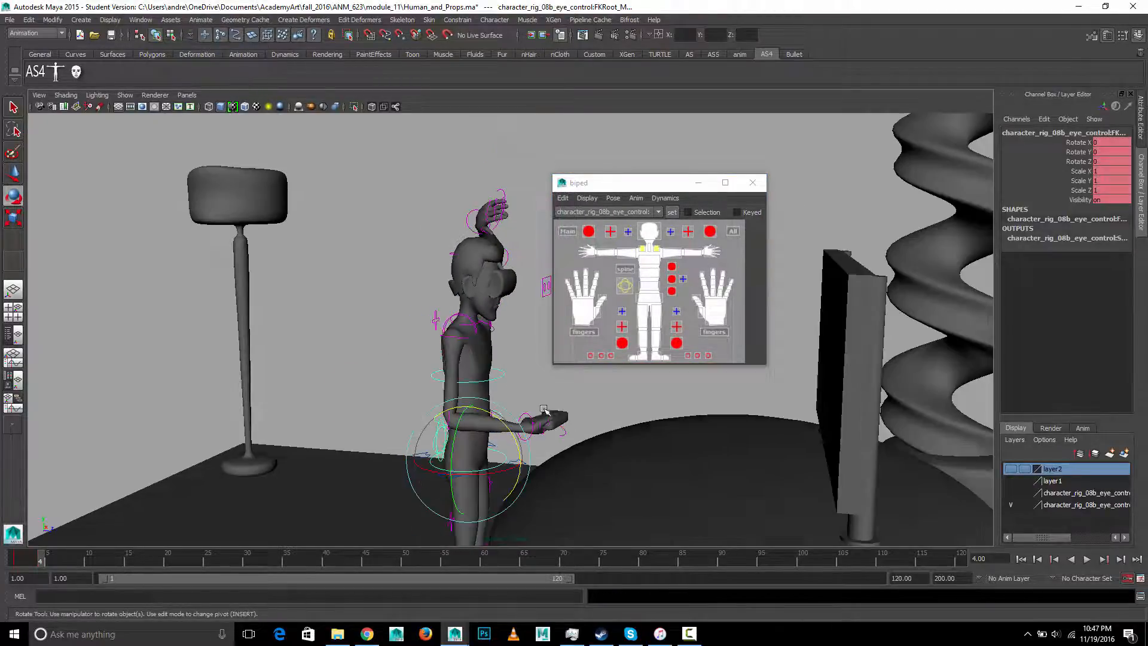
Step: Try moving the whole character with its main ground control to about -1.457 in Translate Z, and undo the move
{"action": "middle_click_drag", "start_coordinate": [541, 411], "coordinate": [526, 206], "text": "alt"}
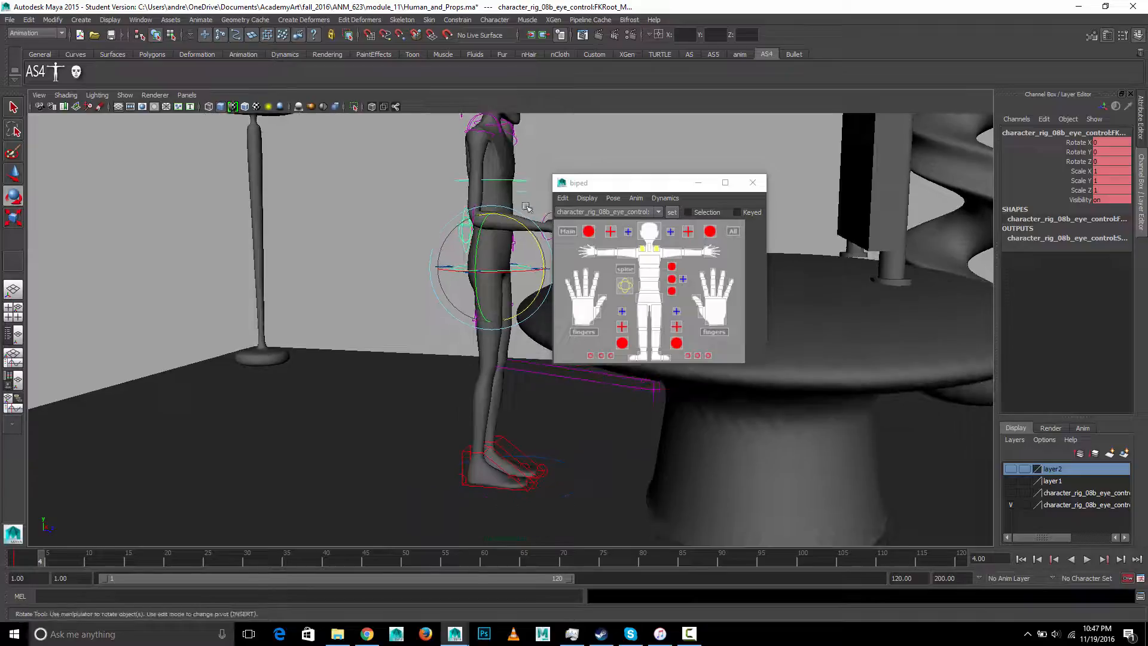
{"action": "left_click", "coordinate": [529, 503]}
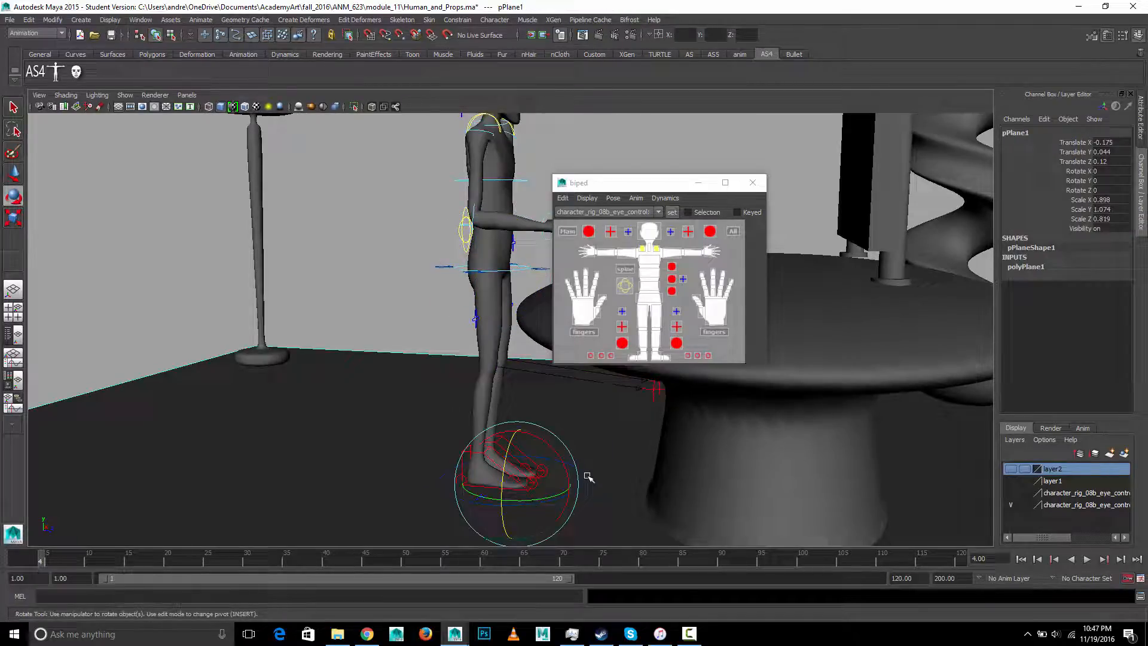
{"action": "left_click", "coordinate": [443, 398]}
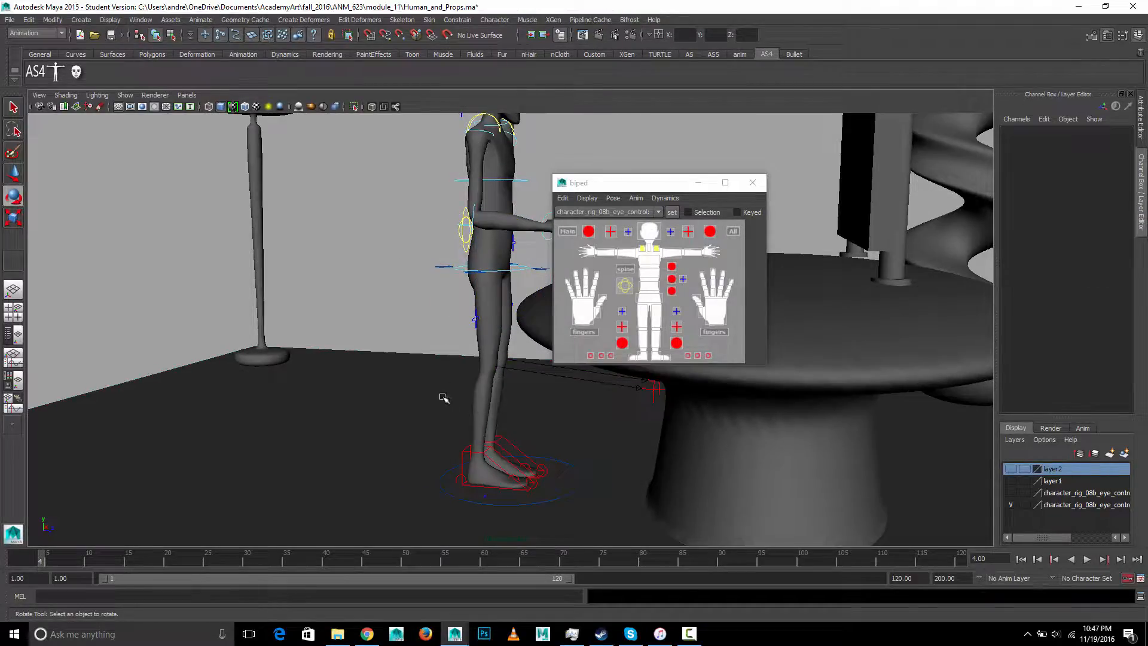
{"action": "left_click", "coordinate": [446, 475]}
{"action": "key", "text": "ctrl+z"}
{"action": "left_click", "coordinate": [513, 505]}
{"action": "left_click_drag", "start_coordinate": [559, 432], "coordinate": [513, 437], "text": "alt"}
{"action": "key", "text": "w"}
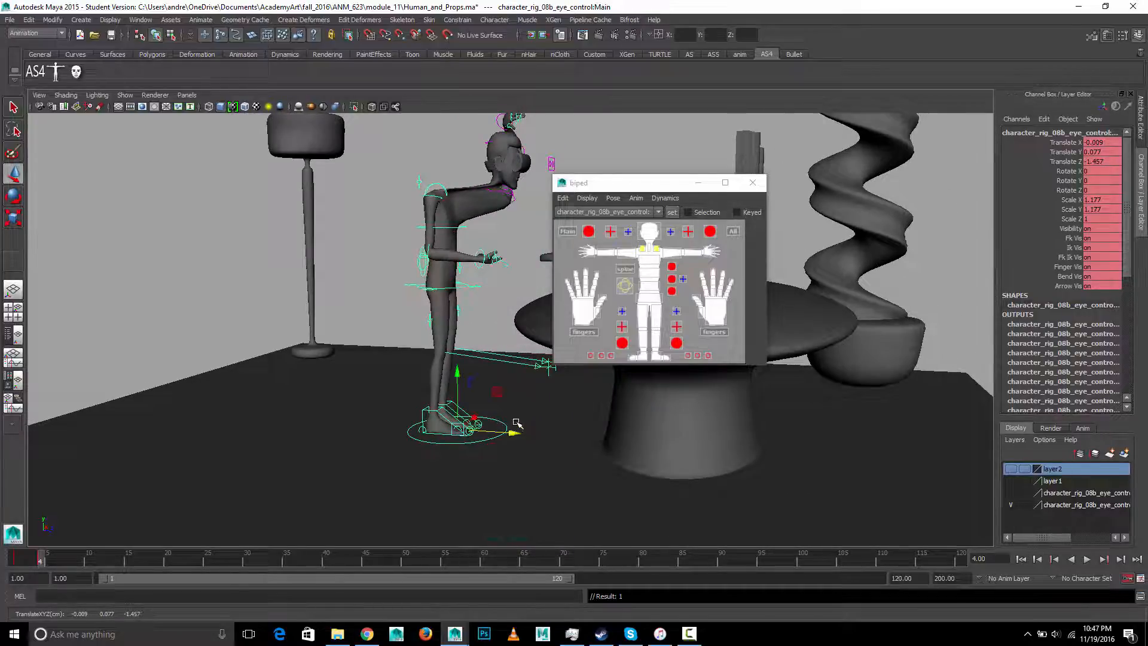
{"action": "key", "text": "ctrl+z"}
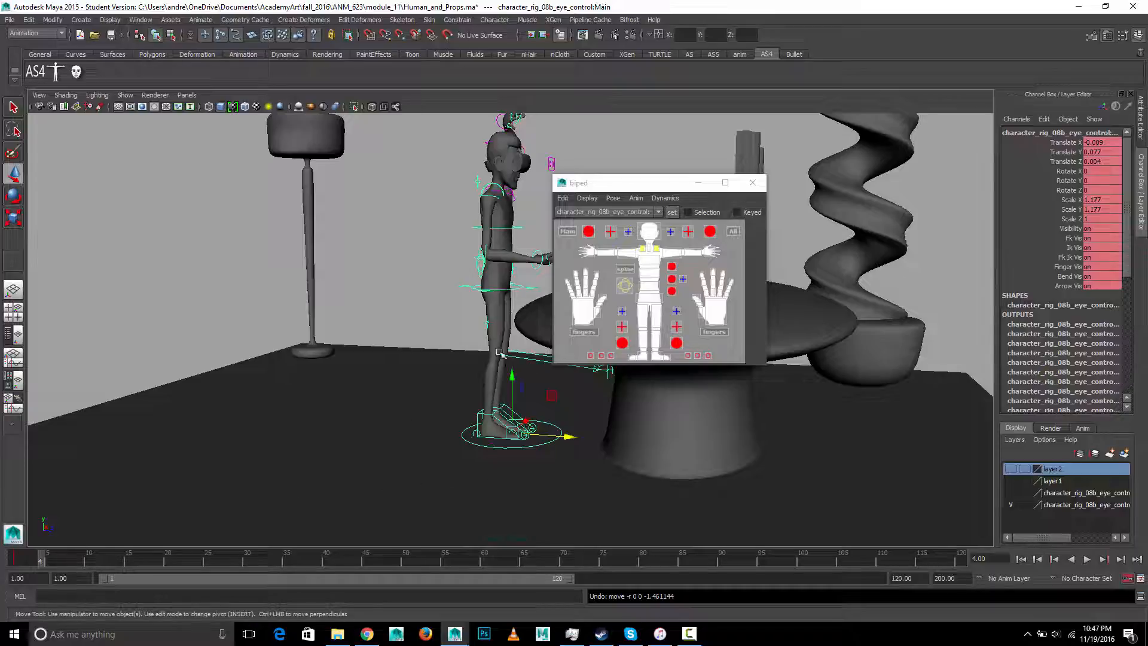
Step: Raise the right IK foot behind the character to about 1.157 in Y and -1.519 in Z, and select the left IK foot control
{"action": "left_click", "coordinate": [451, 315]}
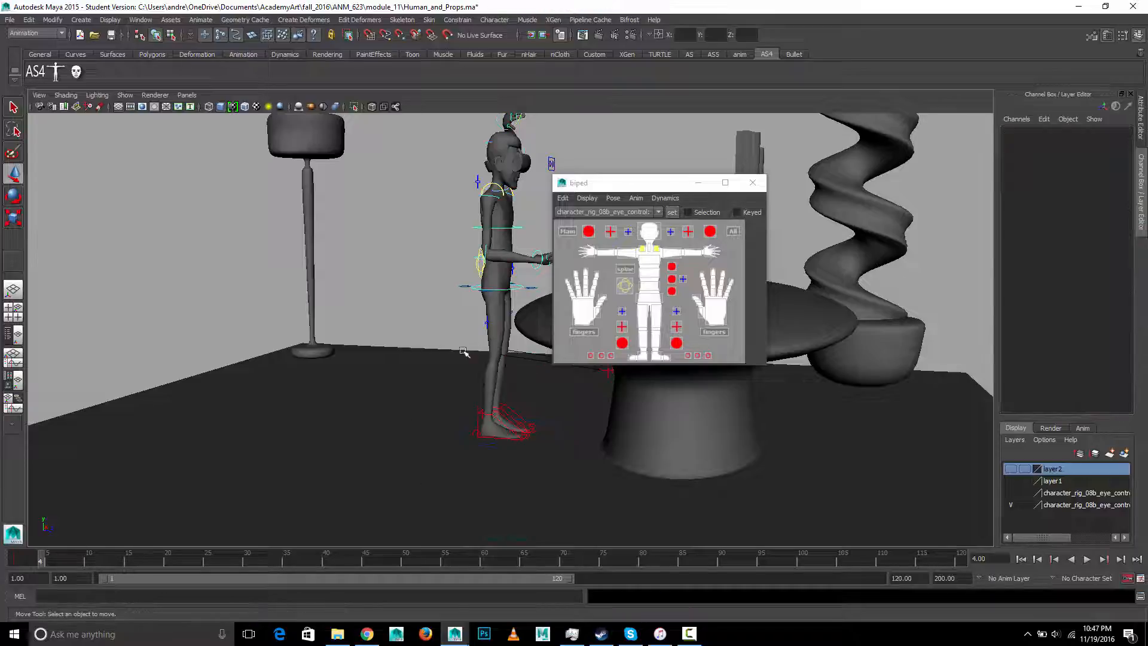
{"action": "left_click", "coordinate": [477, 423]}
{"action": "left_click_drag", "start_coordinate": [486, 422], "coordinate": [426, 366]}
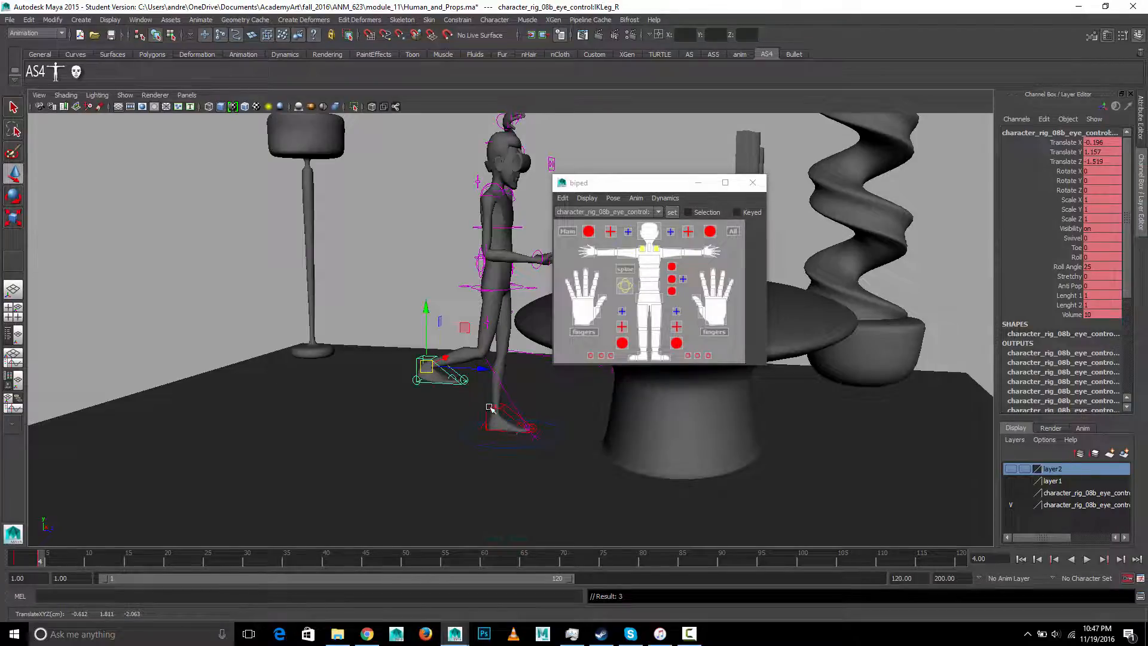
{"action": "left_click", "coordinate": [490, 409]}
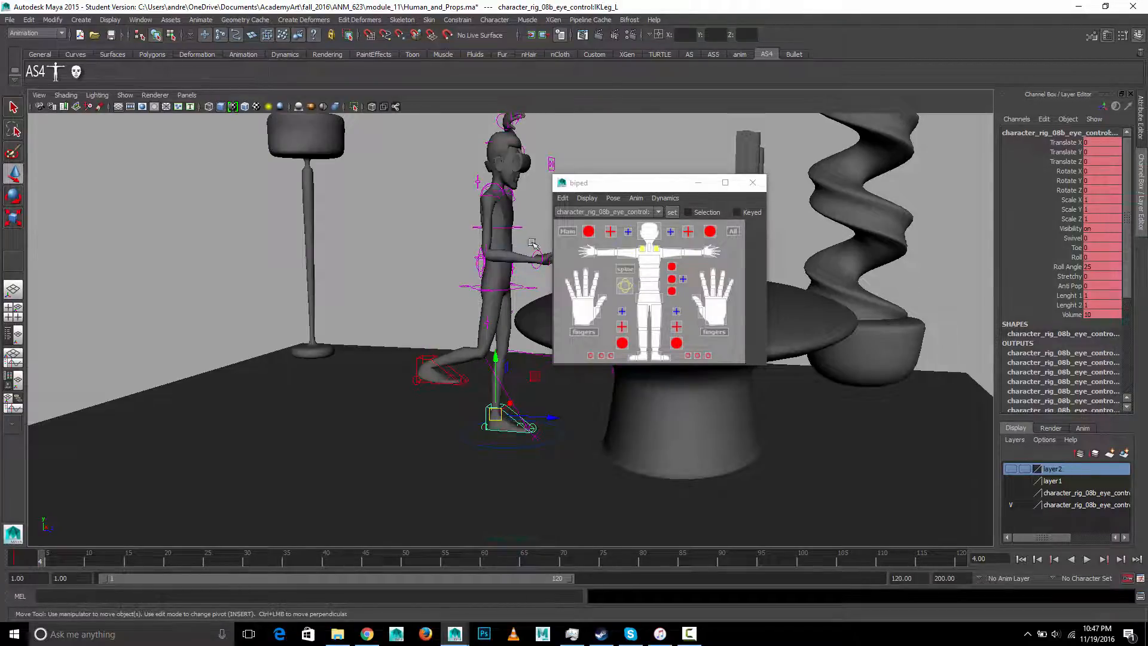
Step: Rotate the right FK shoulder control to about 23.6, 39.3 and -5.9 degrees in X, Y and Z, swinging the arm forward
{"action": "left_click", "coordinate": [487, 197]}
{"action": "key", "text": "e"}
{"action": "left_click_drag", "start_coordinate": [512, 232], "coordinate": [498, 192]}
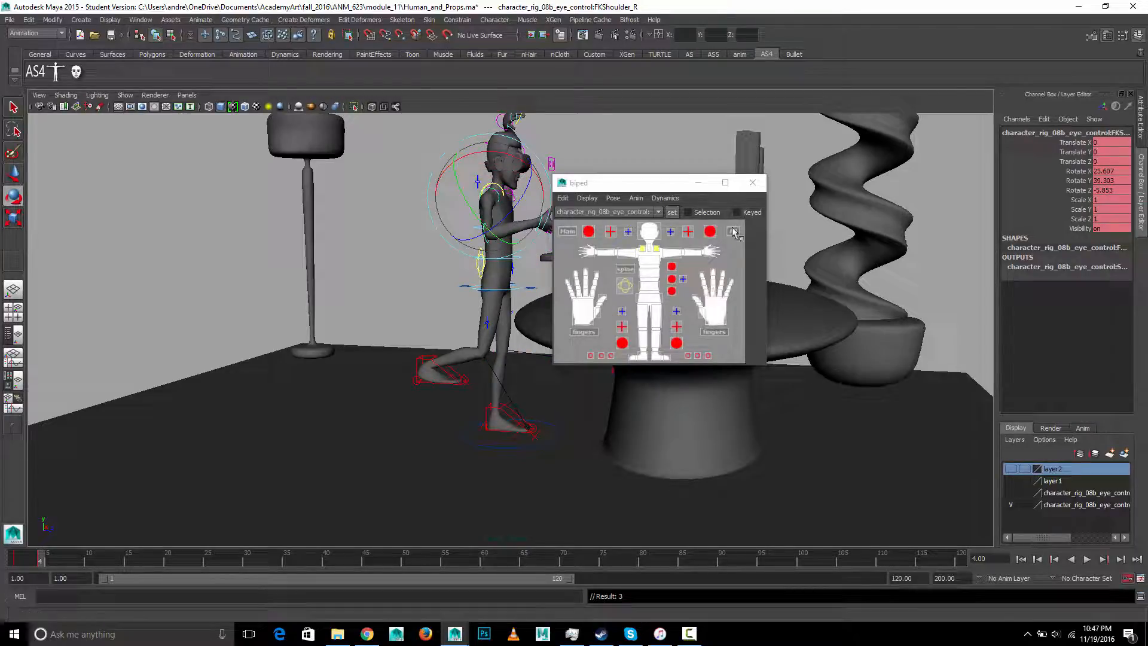
Step: Select all of the character's controls with the biped picker and key the stepping pose at frame 4
{"action": "left_click", "coordinate": [737, 256]}
{"action": "left_click", "coordinate": [739, 103]}
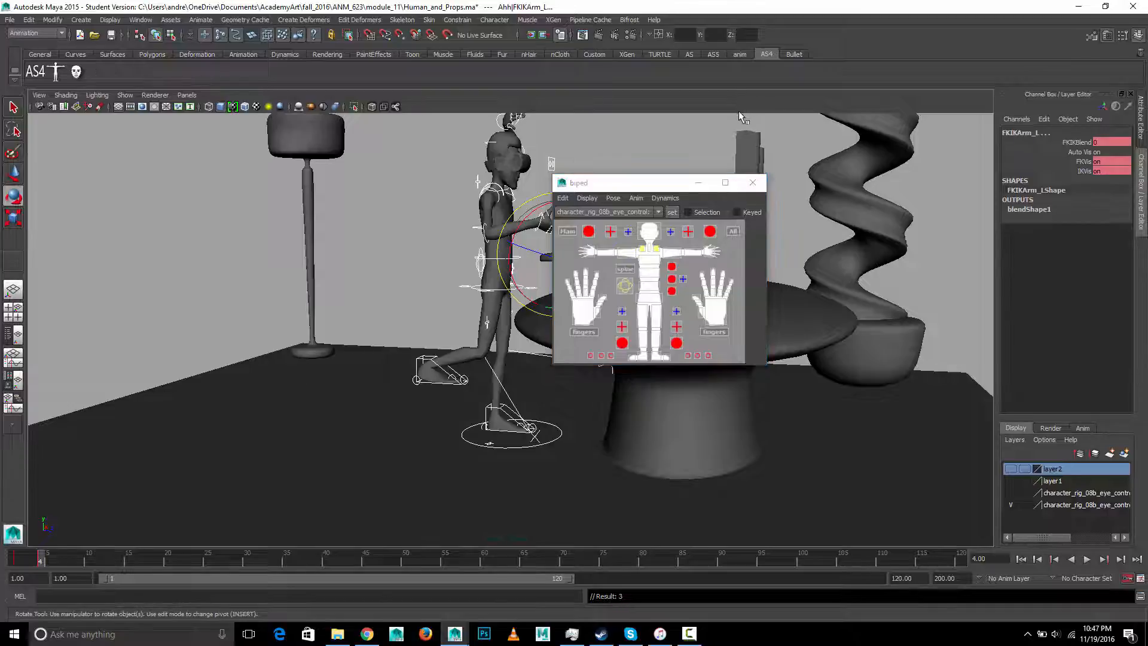
{"action": "key", "text": "s"}
{"action": "mouse_move", "coordinate": [39, 561]}
{"action": "left_mouse_down"}
{"action": "mouse_move", "coordinate": [13, 559]}
{"action": "mouse_move", "coordinate": [42, 558]}
{"action": "left_mouse_up"}
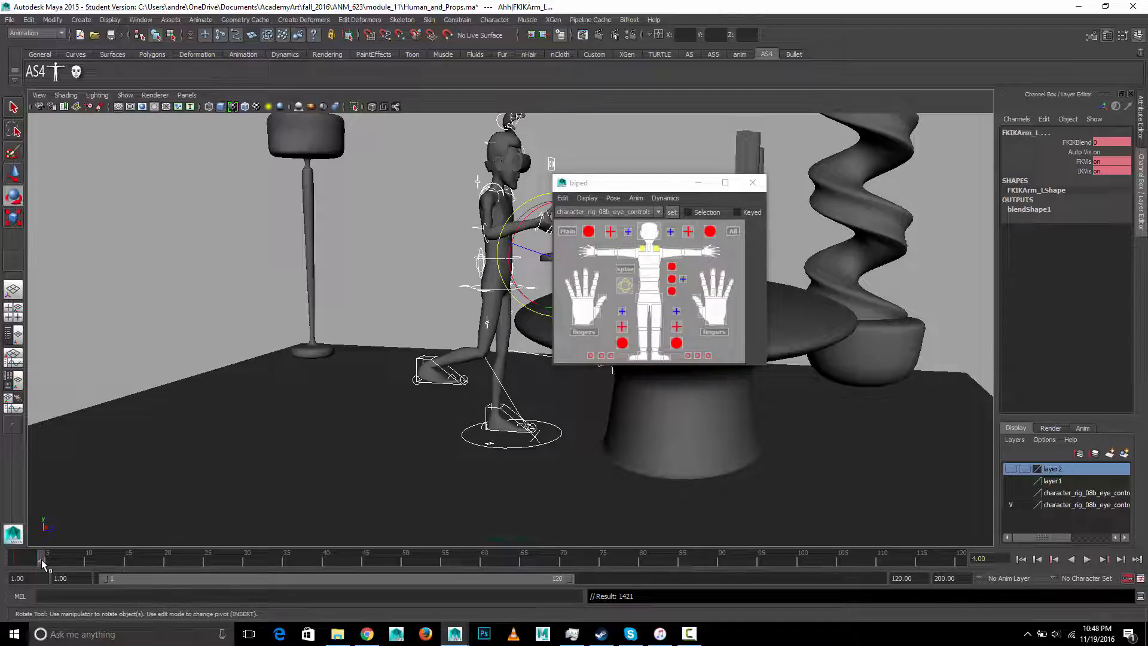